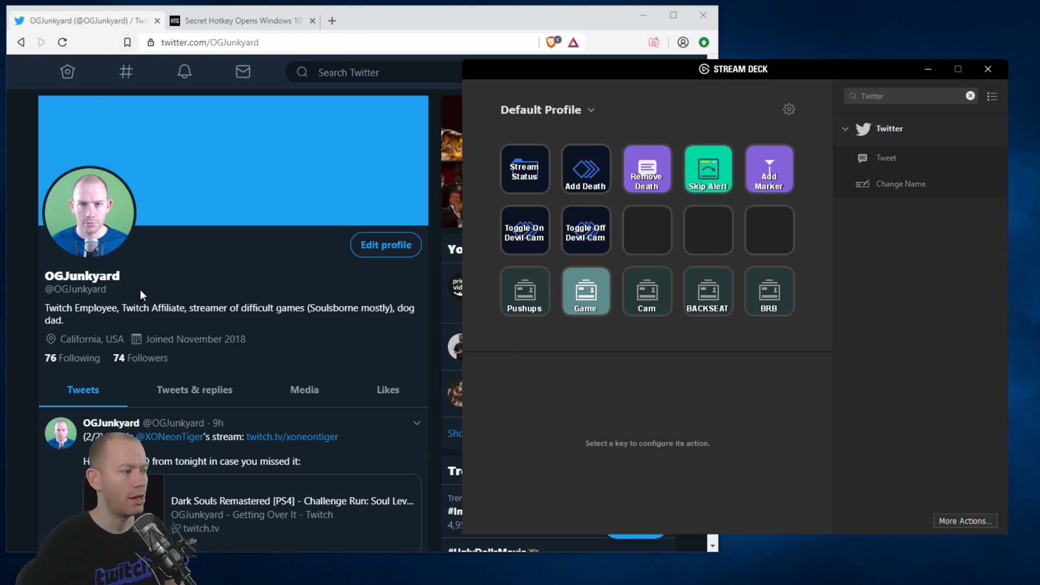
Step: Bring the Twitter profile page up in the browser, then return to the Stream Deck window
left_click(173, 293)
left_click(812, 359)
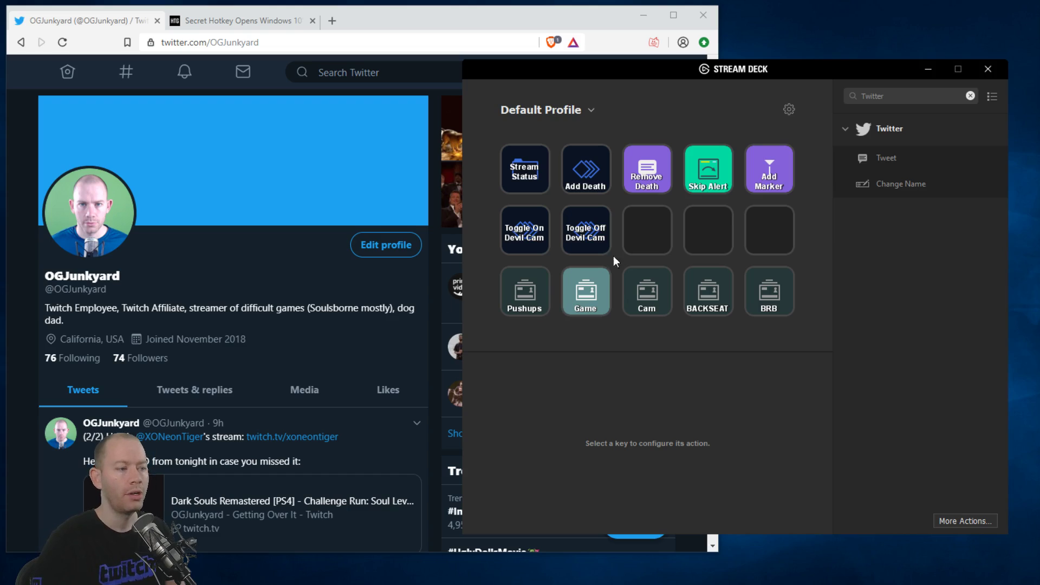
left_click(789, 109)
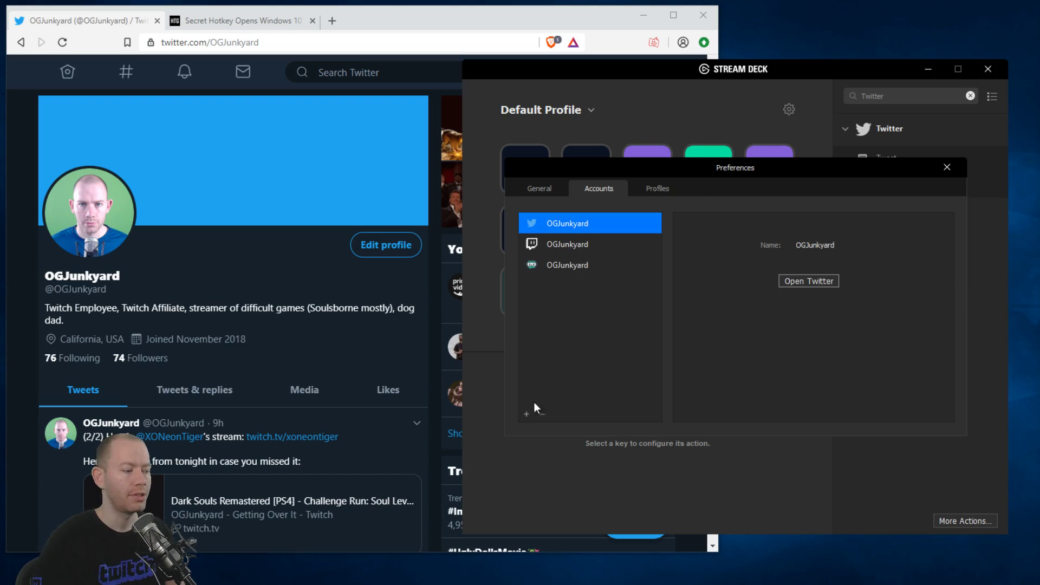
left_click(956, 170)
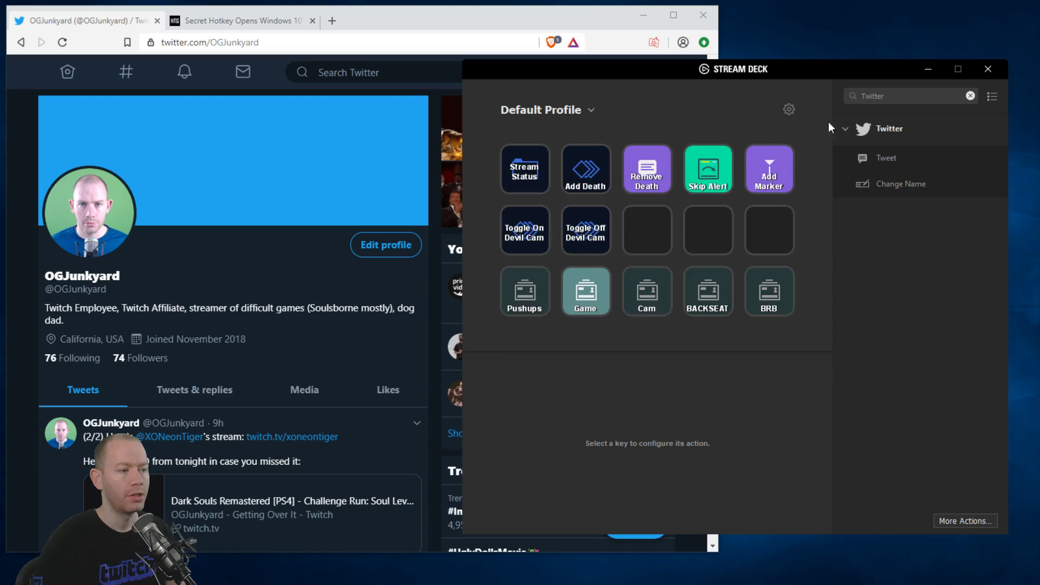
left_click(789, 110)
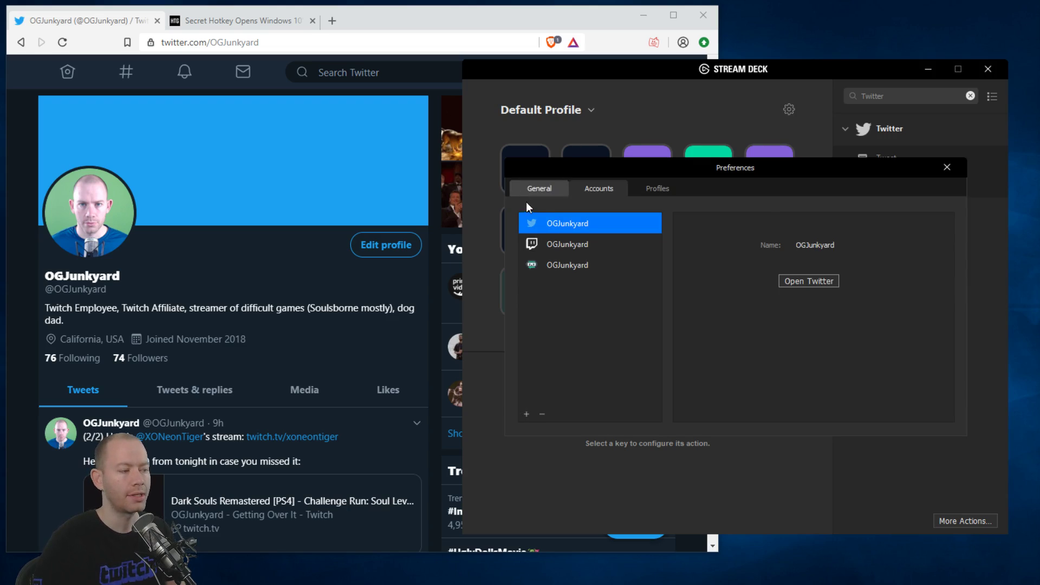
left_click(544, 190)
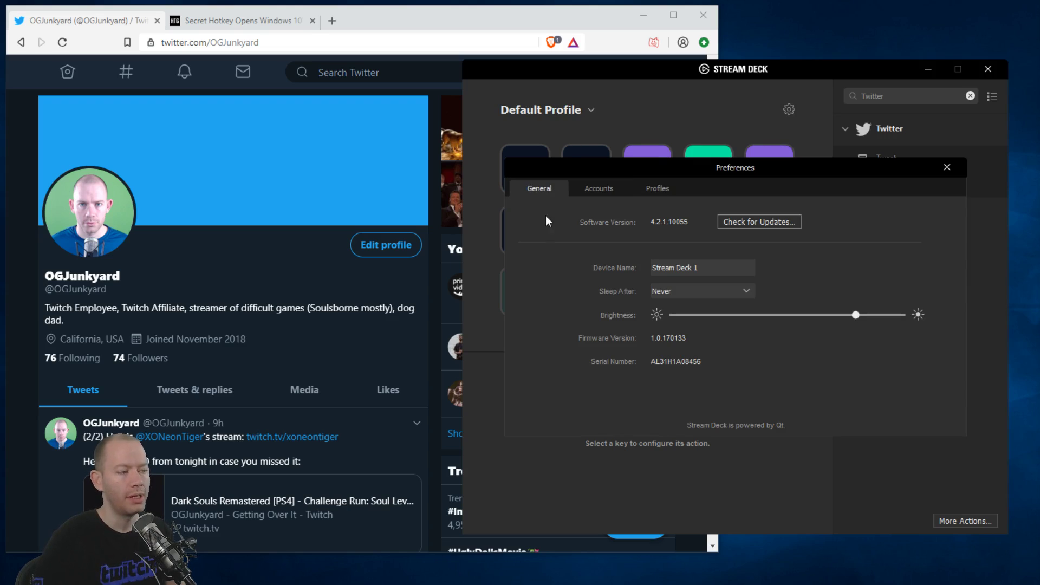
left_click(603, 192)
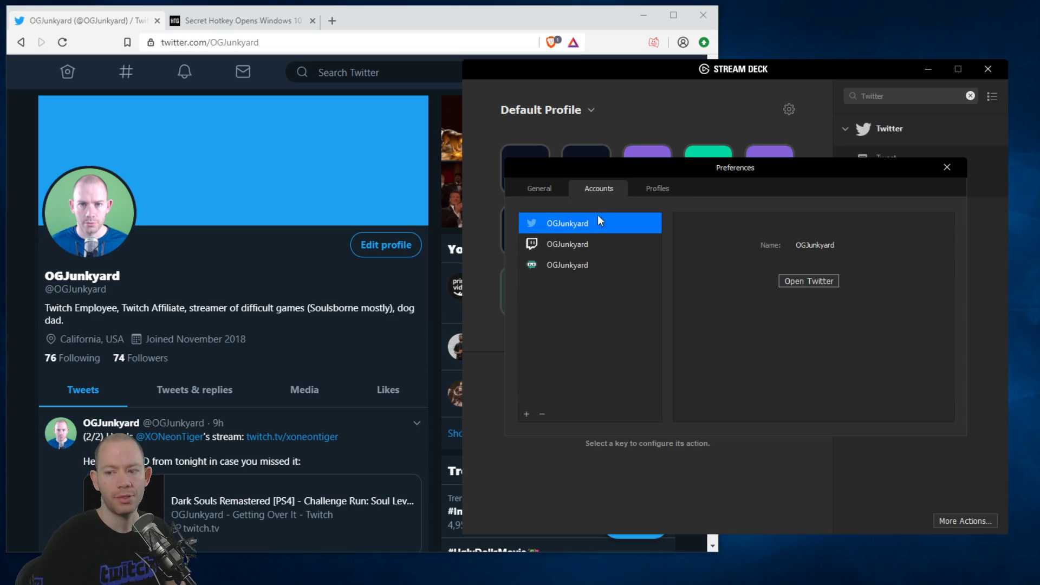
left_click(526, 414)
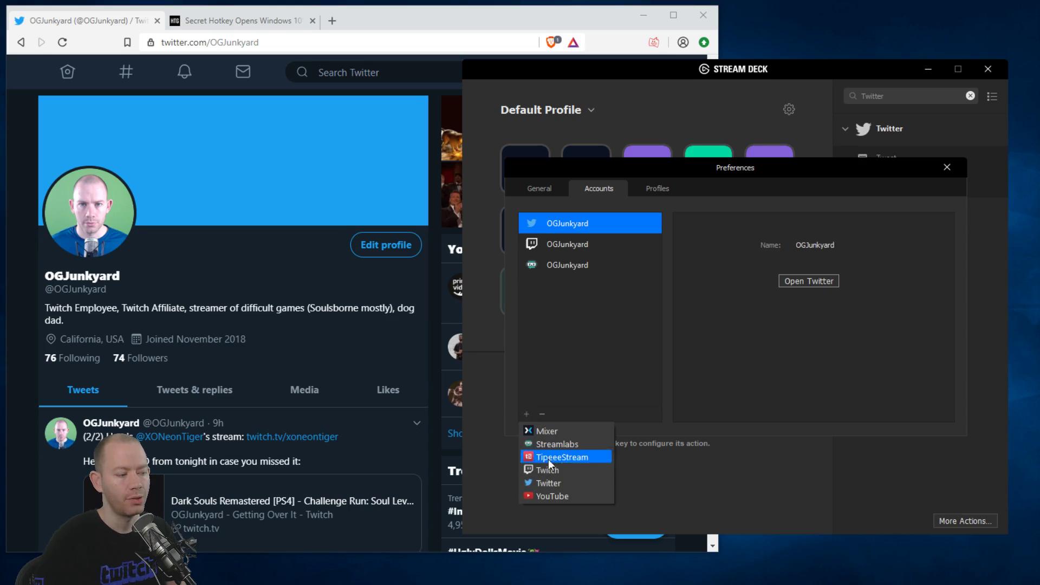
left_click(552, 483)
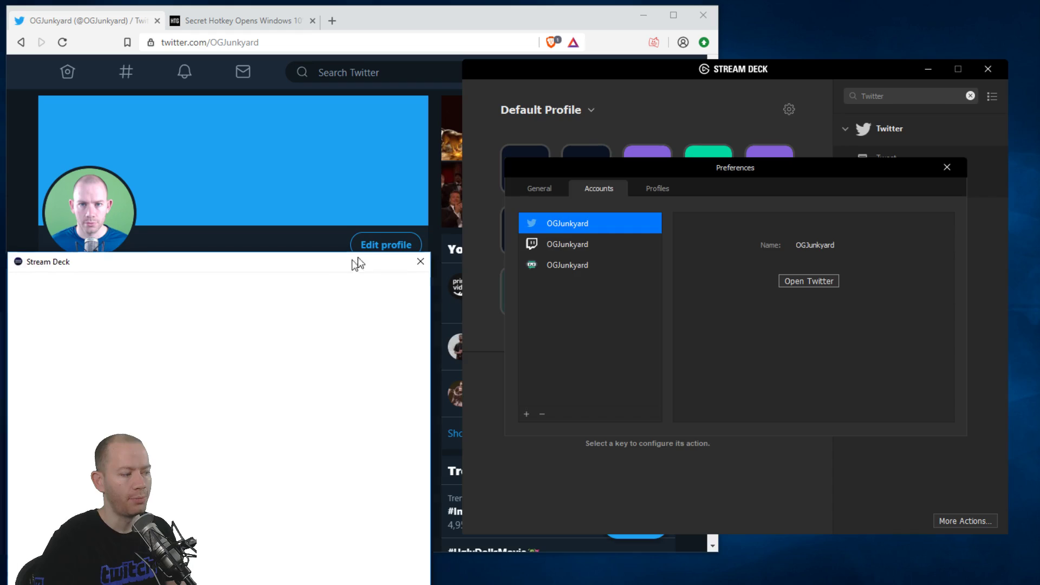
left_click_drag(354, 262, 766, 98)
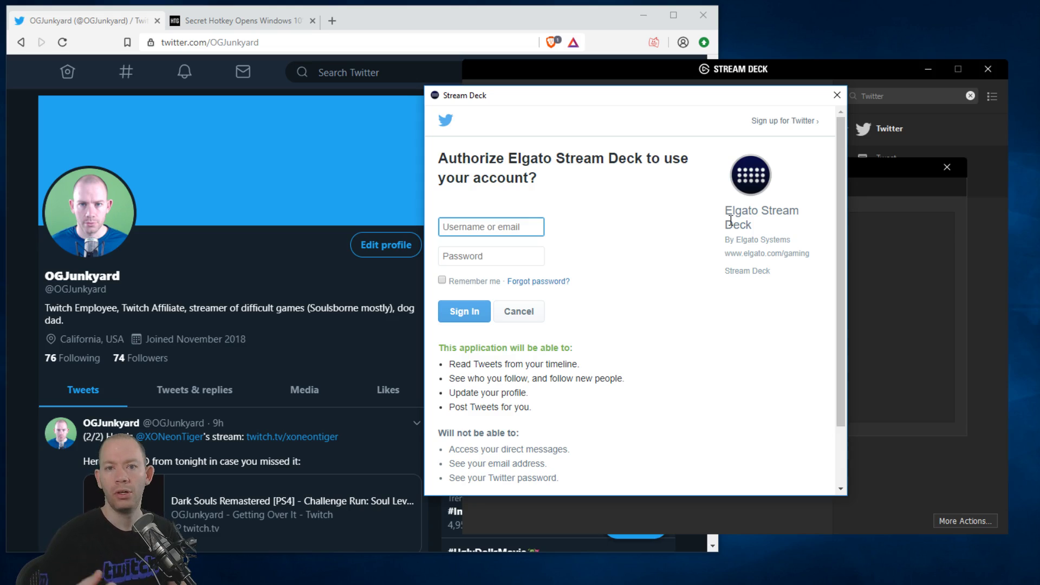
left_click(839, 94)
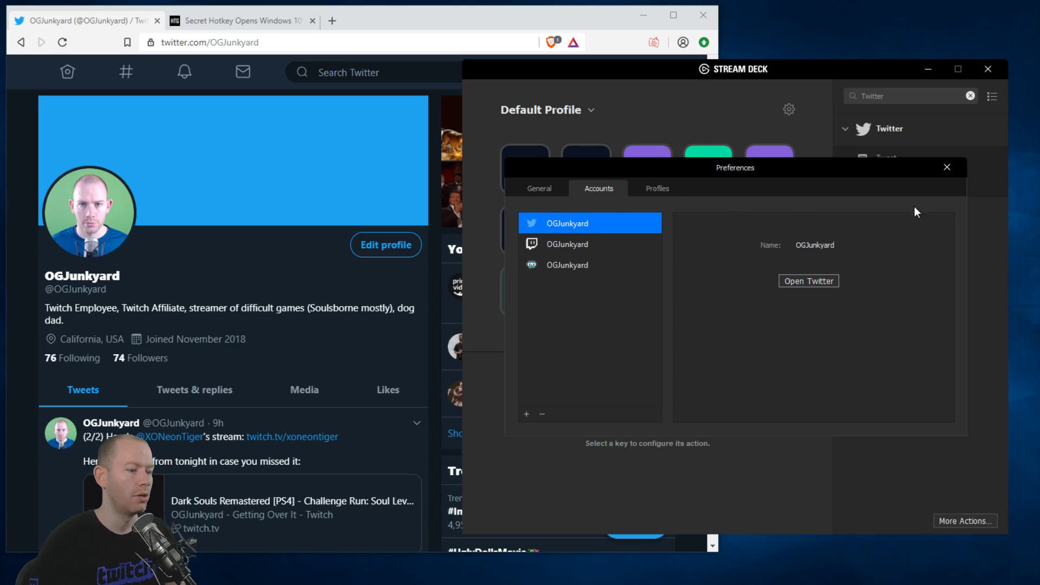
Step: Close Preferences, open the Stream Status folder, and bring the Twitter profile page forward
left_click(954, 167)
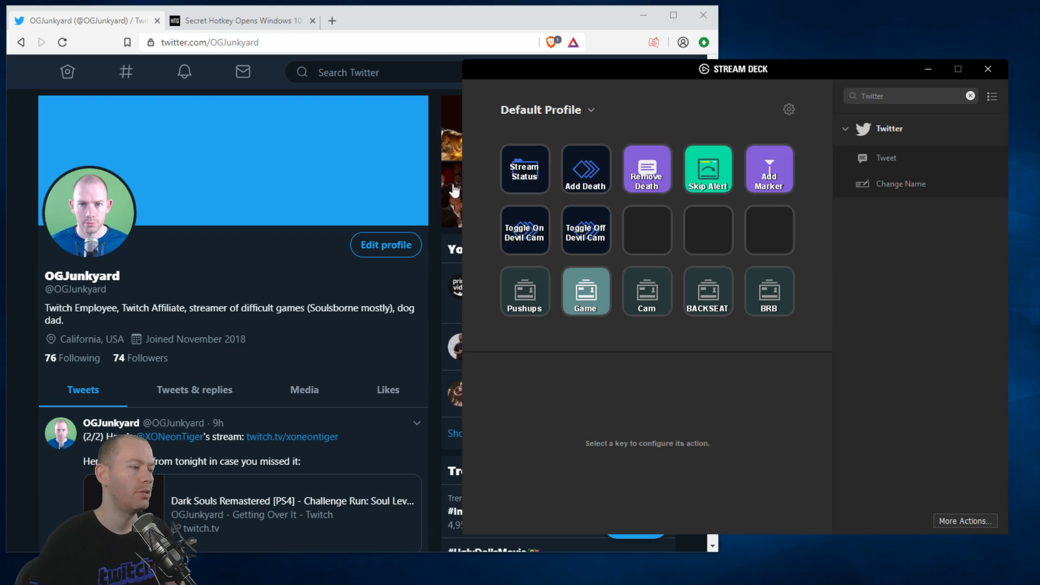
double_click(536, 171)
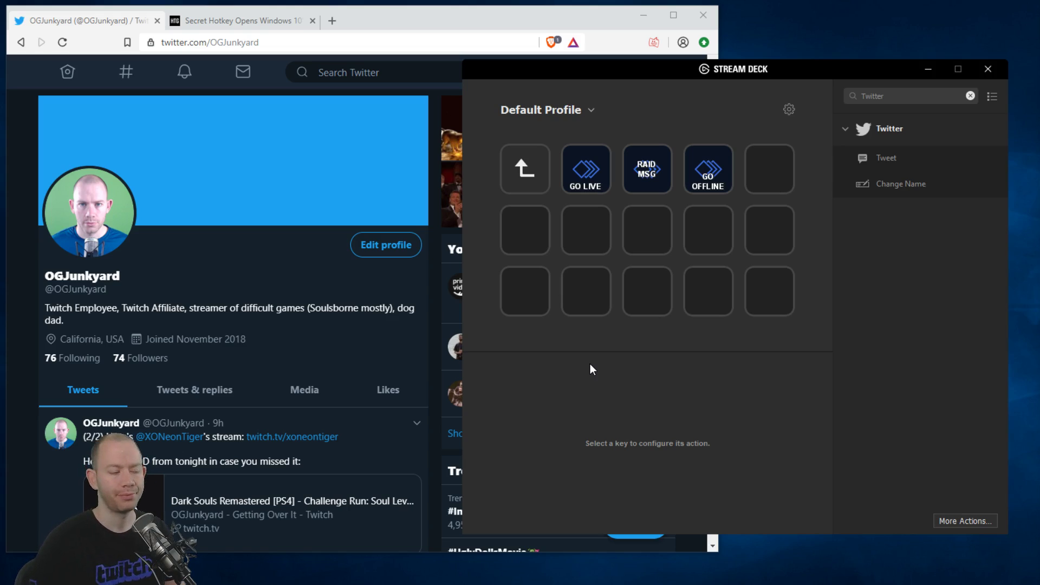
left_click(241, 272)
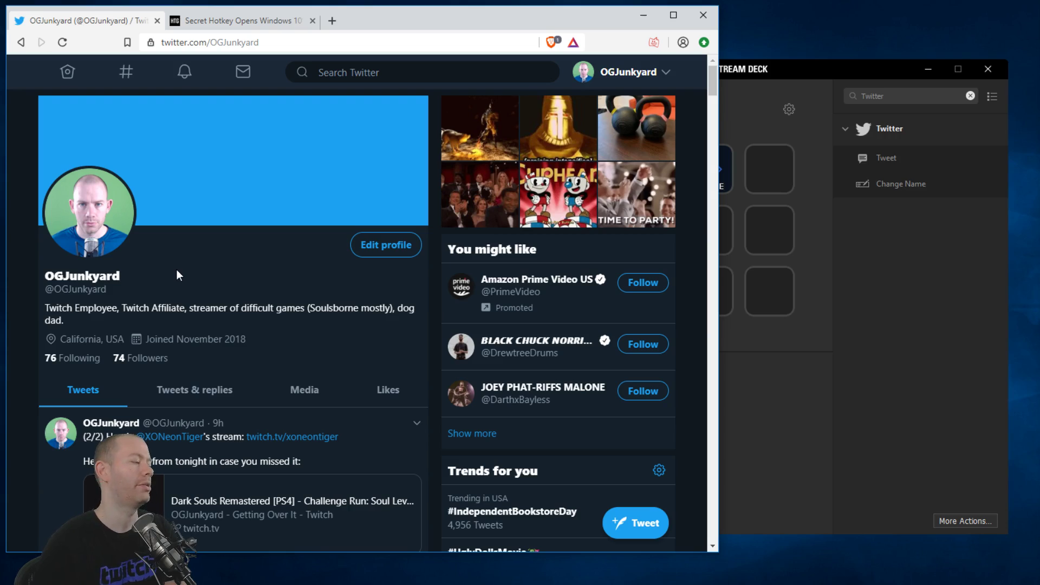
Step: Append '- EXAMPLE FOR VIDEO' to the Twitter display name and save the profile
left_click_drag(128, 273, 46, 276)
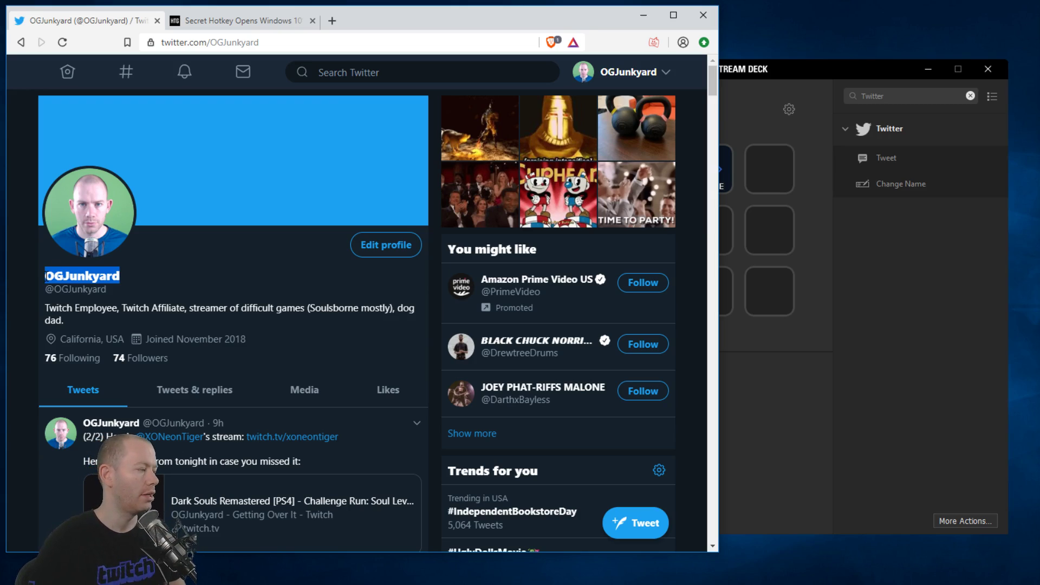
left_click(330, 319)
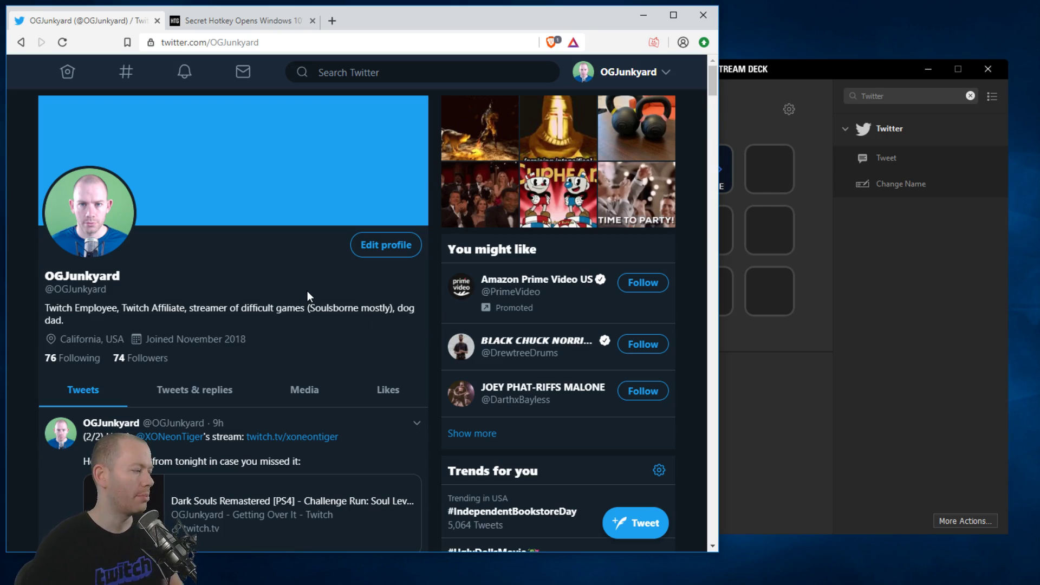
left_click(252, 42)
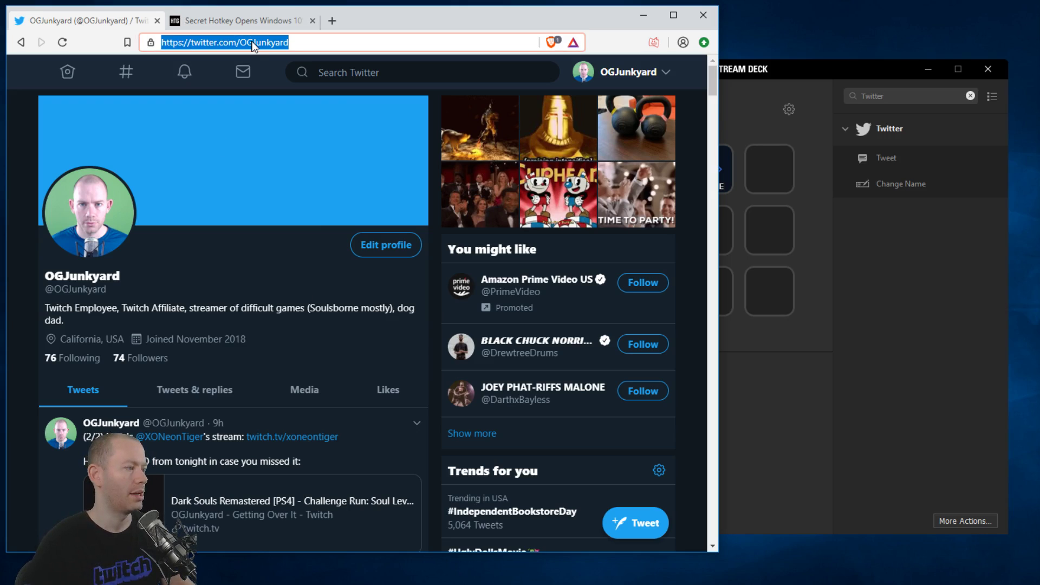
left_click(323, 273)
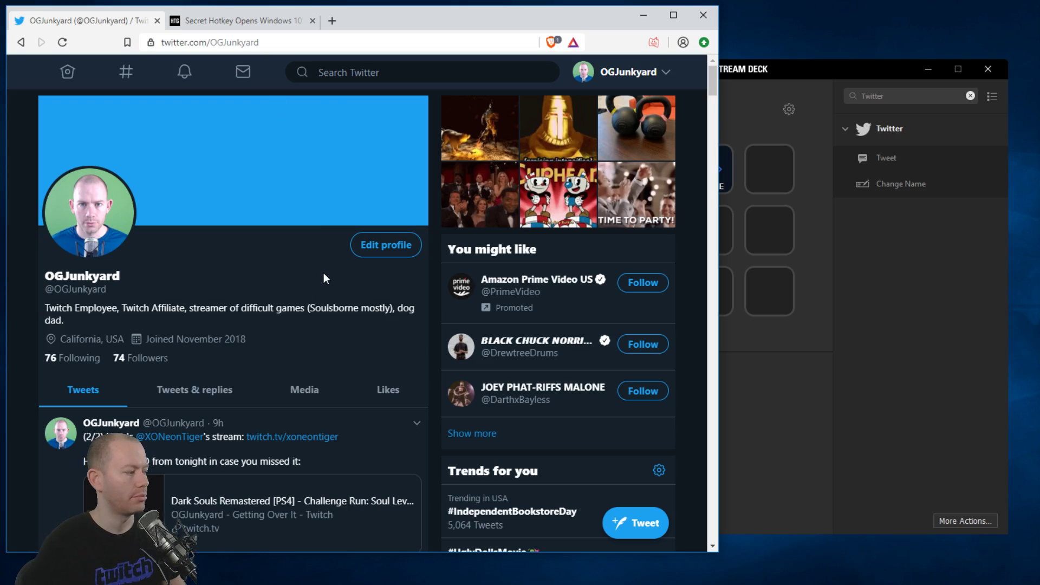
left_click(373, 255)
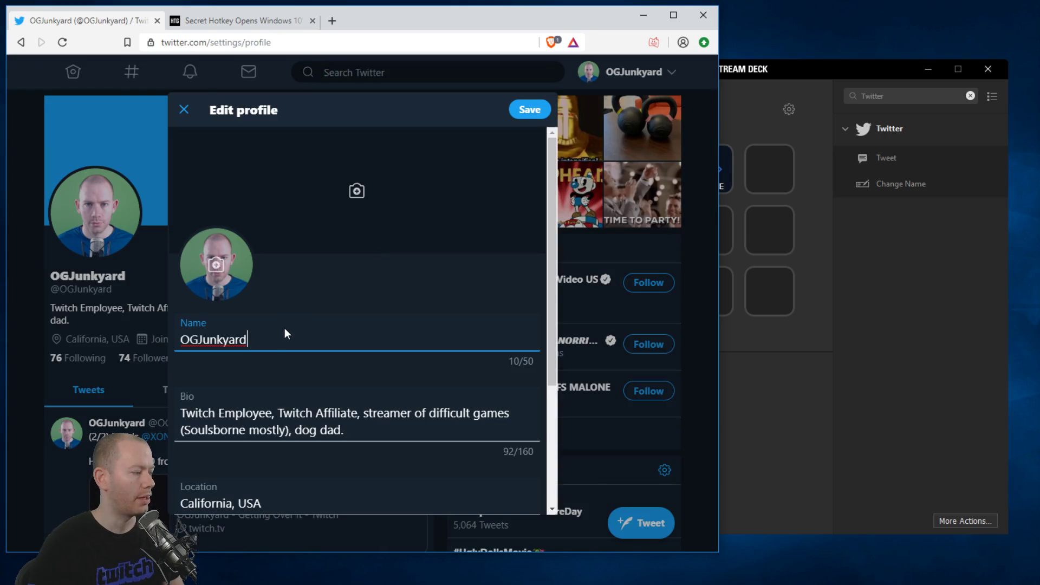
type("- EX")
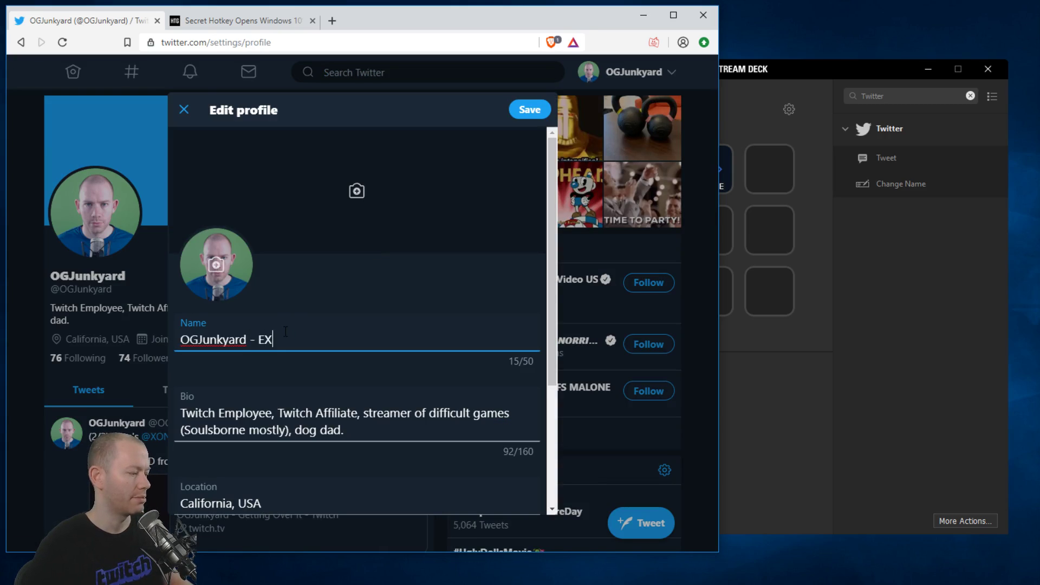
type("AMPLE ")
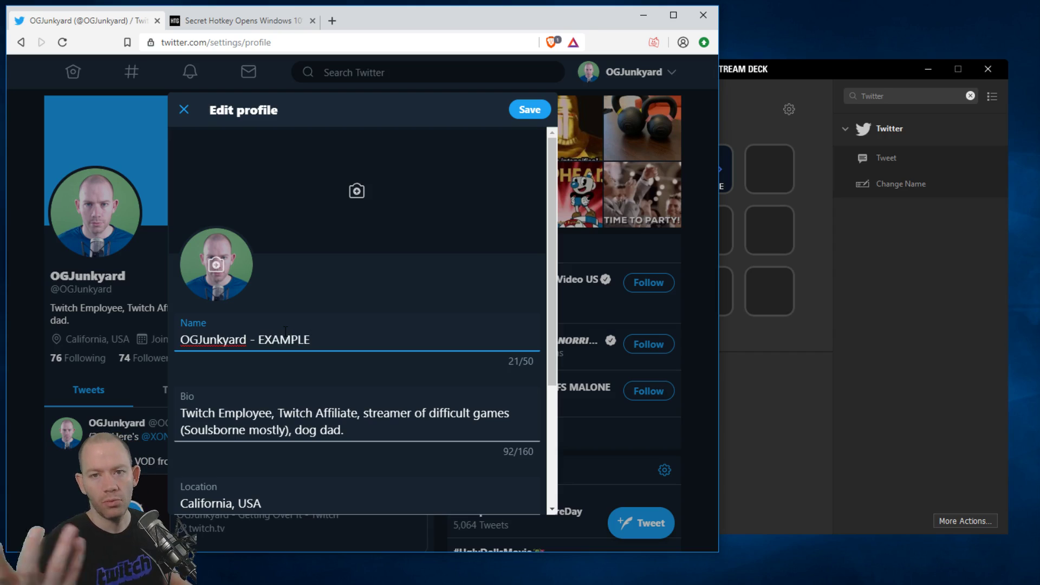
type("FOR ")
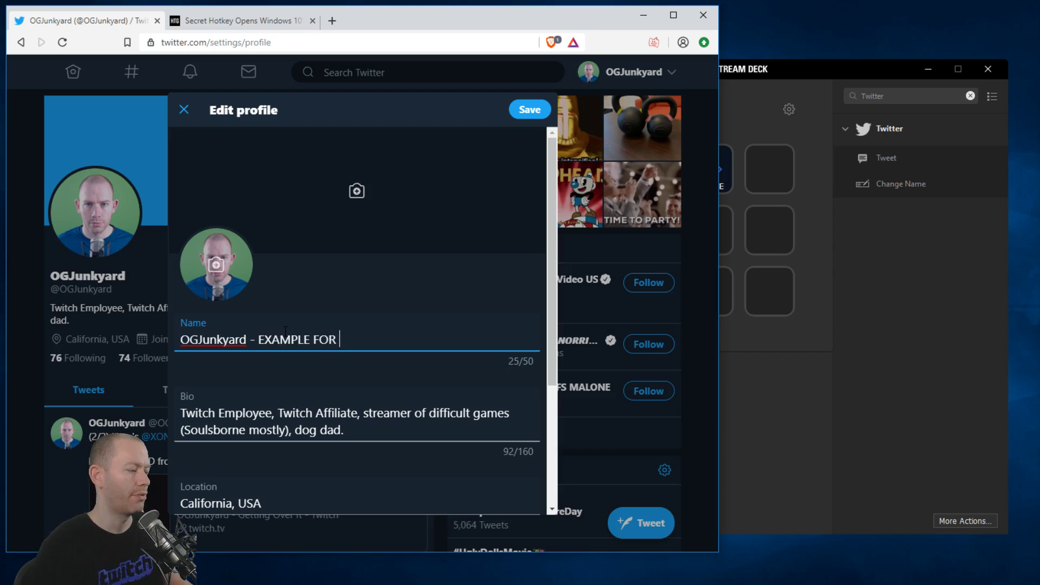
type("VIDEO")
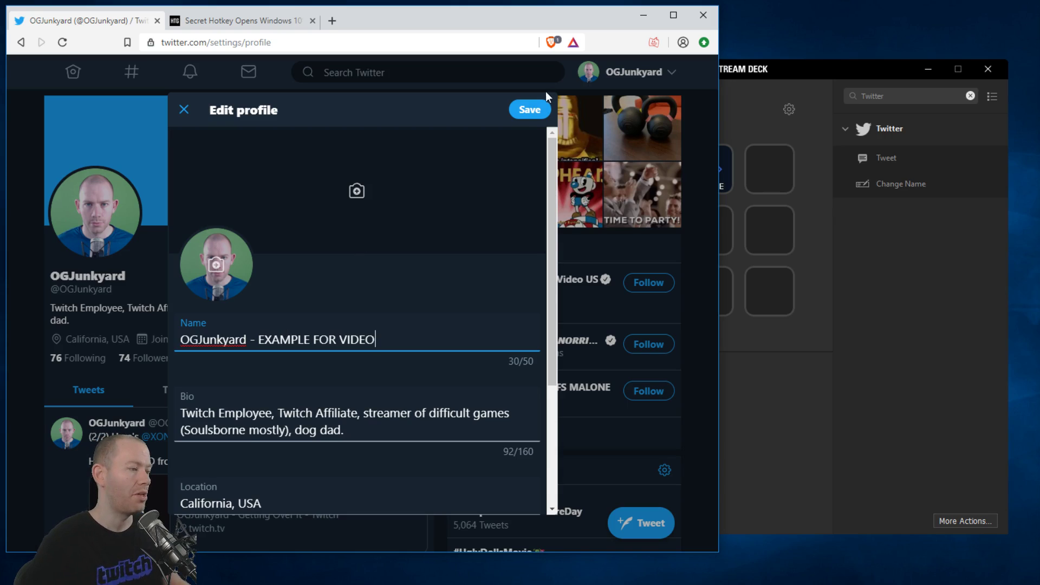
left_click(540, 111)
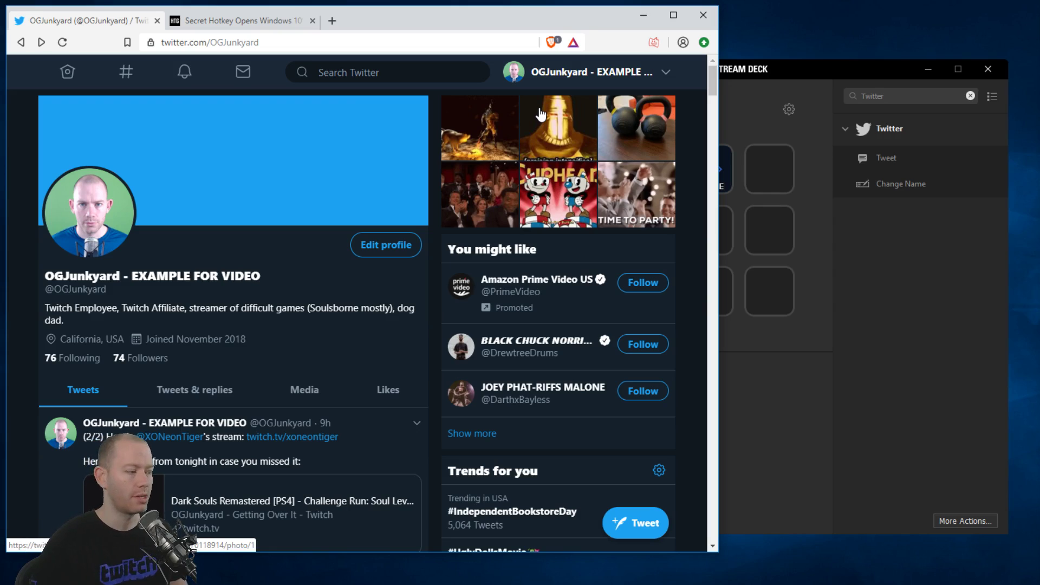
Step: Delete the '- EXAMPLE FOR VIDEO' suffix and save the original display name
left_click(386, 245)
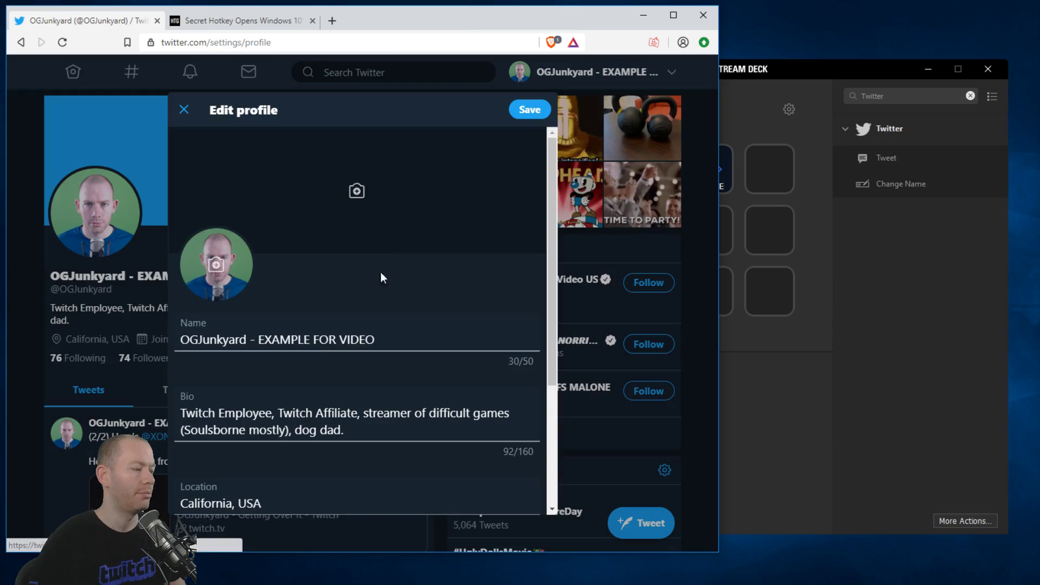
left_click(247, 340)
left_click_drag(247, 340, 531, 350)
key("BackSpace")
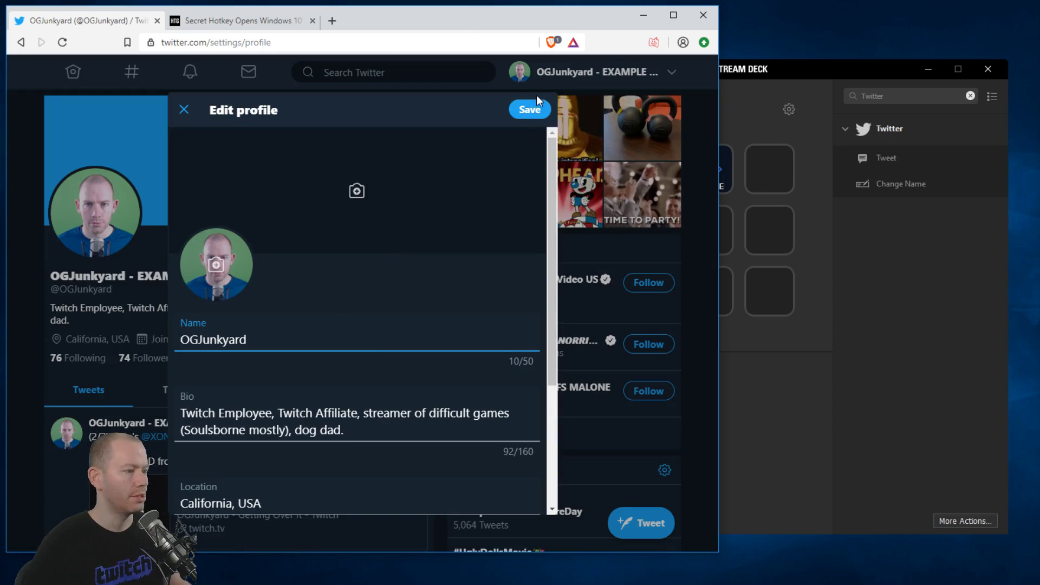
left_click(530, 110)
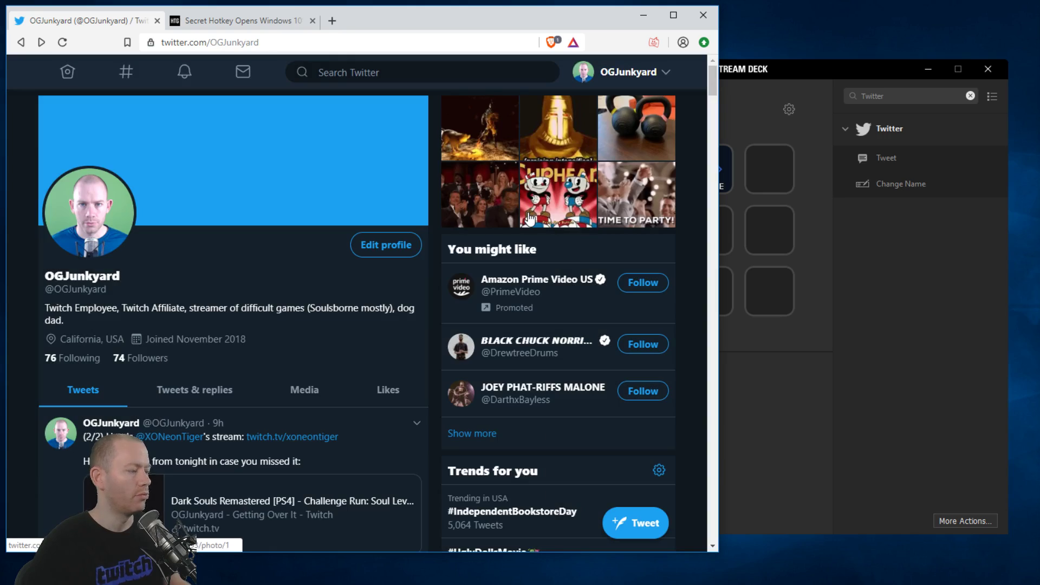
Step: Return to Stream Deck and clear the 'Twitter' action search so every action is listed
left_click(822, 350)
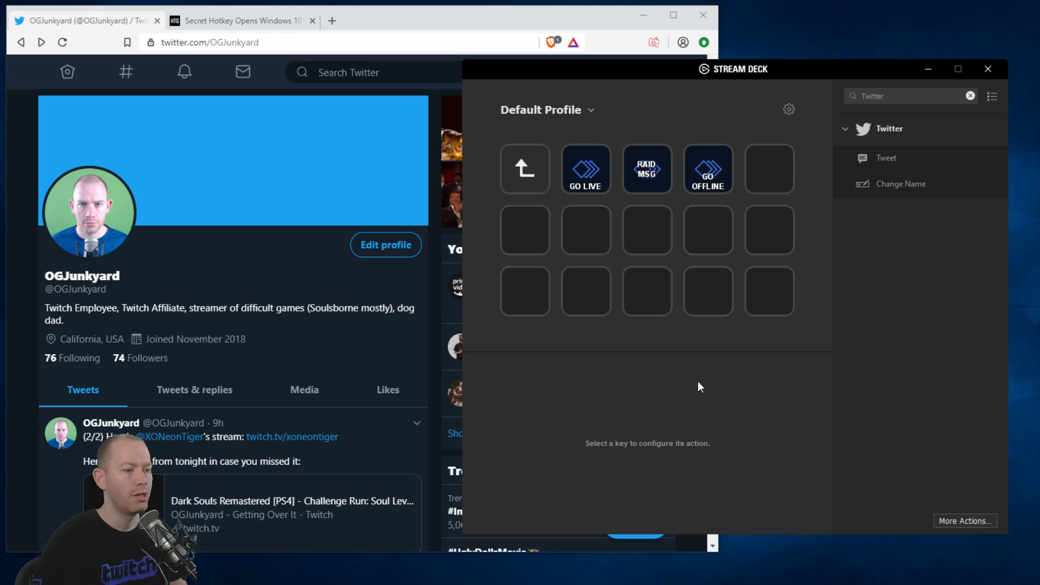
double_click(886, 97)
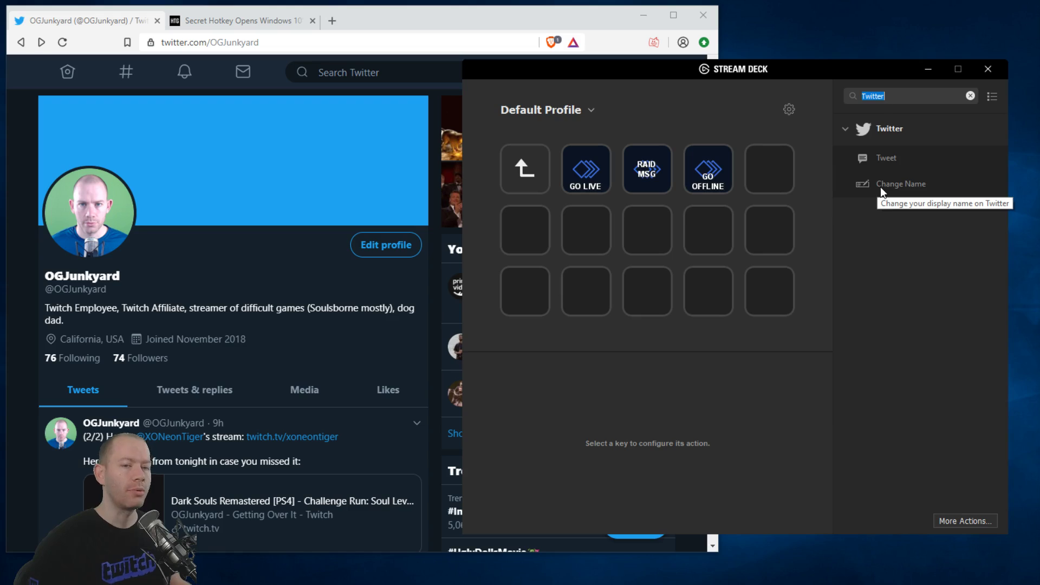
key("BackSpace")
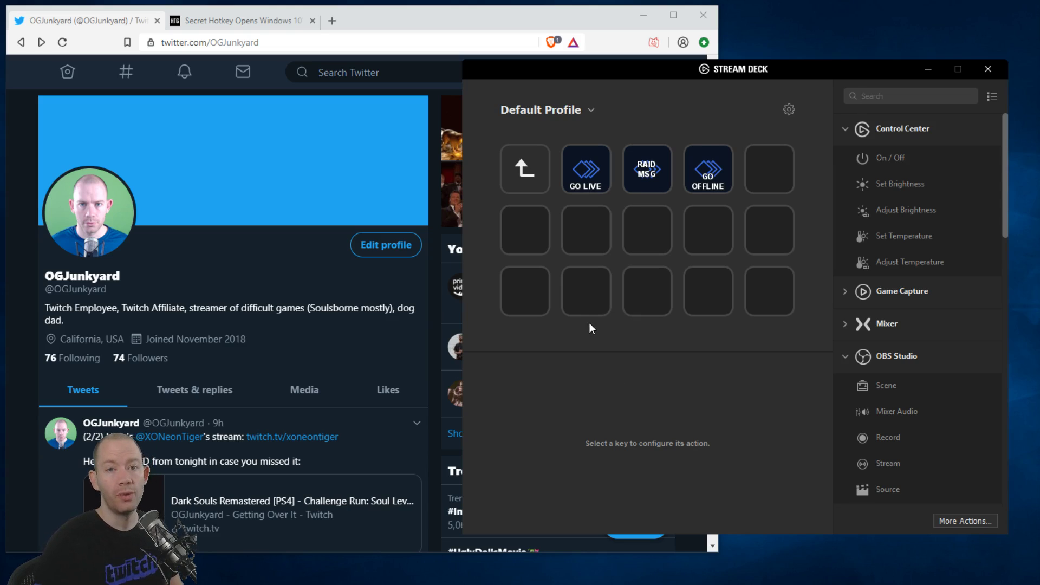
Step: Make the bottom-left key and the key beside it blank Multi Action keys
right_click(516, 301)
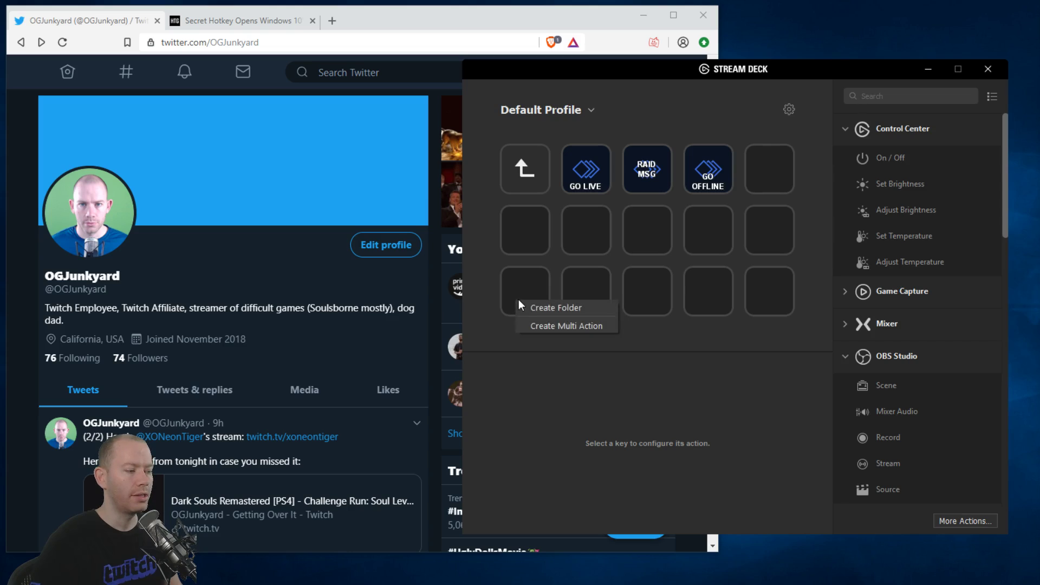
left_click(530, 326)
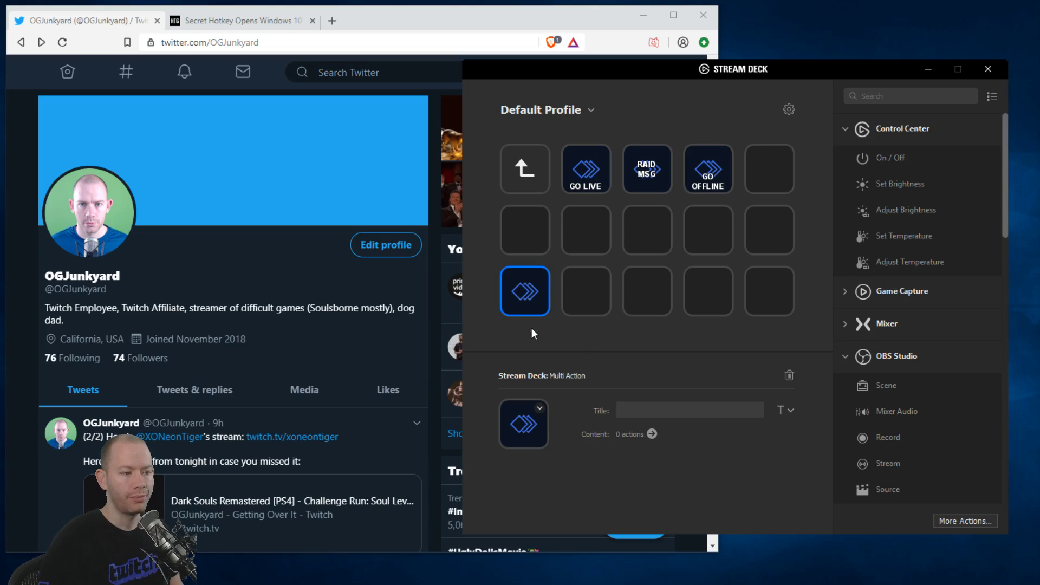
left_click(898, 96)
type("multi")
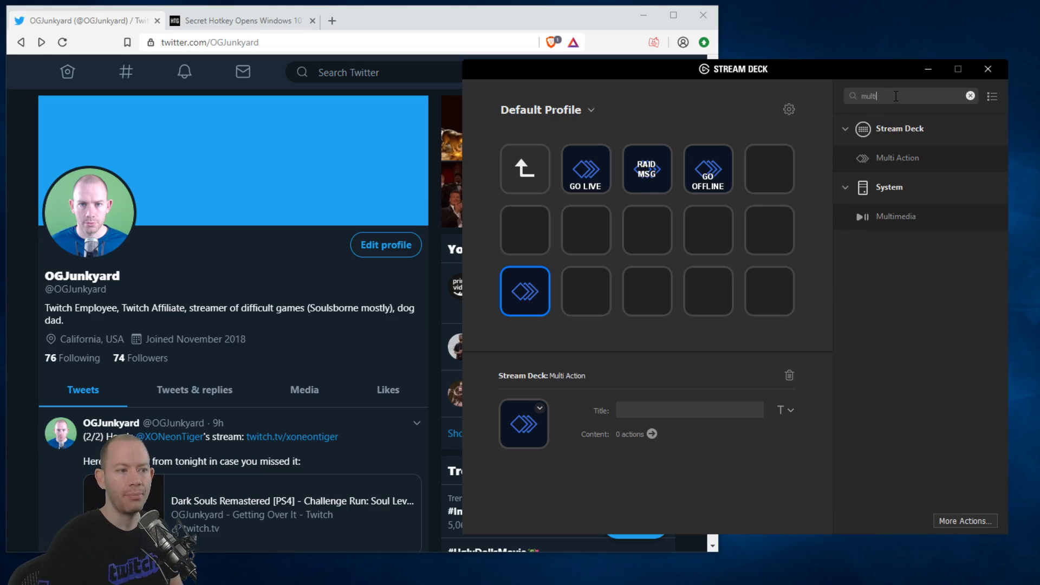
left_click_drag(896, 157, 596, 297)
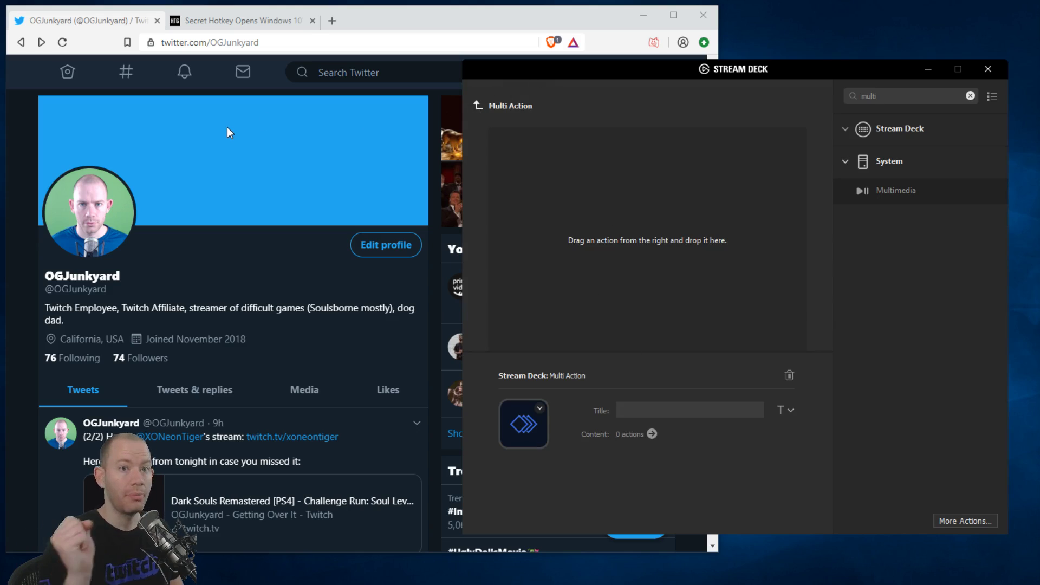
left_click(478, 106)
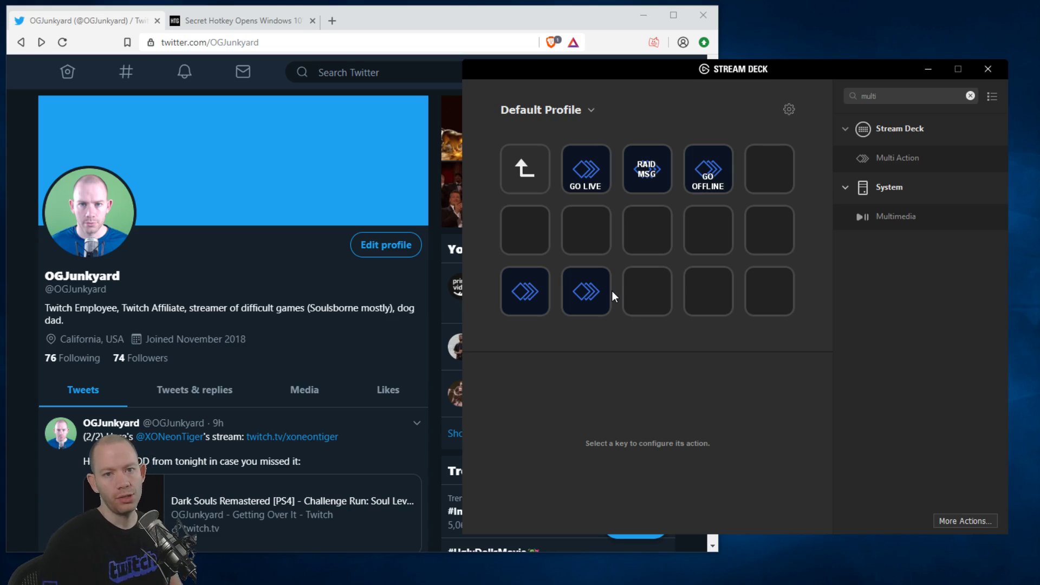
left_click(519, 308)
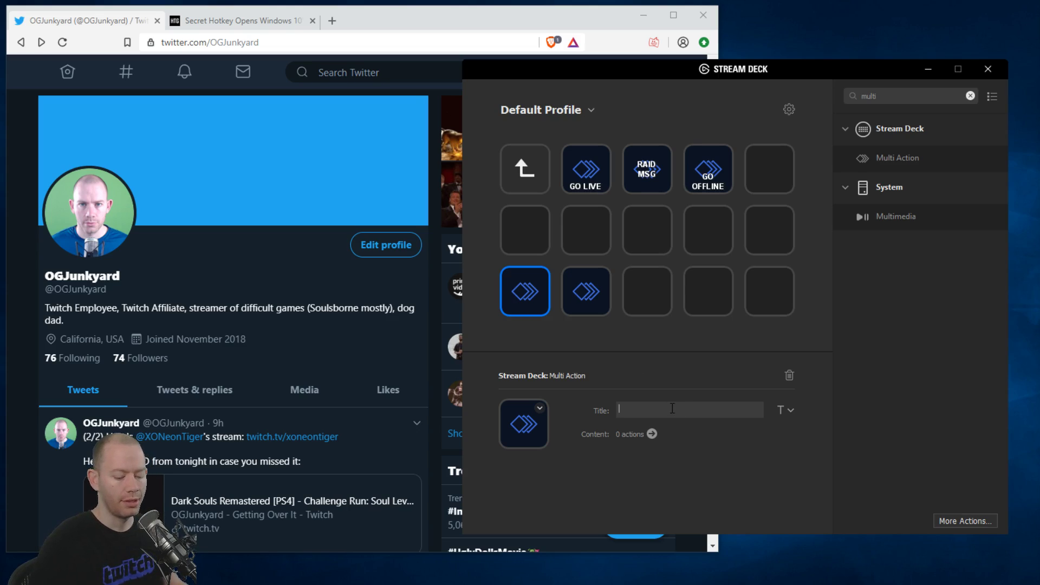
Step: Title the bottom-left key 'For Video' / 'Go Live' on two lines
type("Fo")
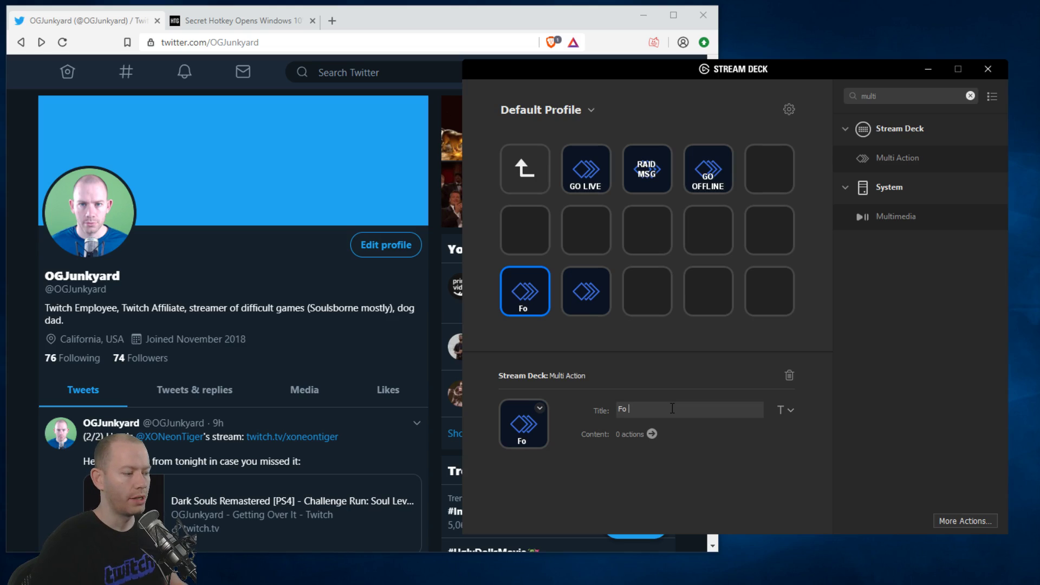
type("r Video")
key("Return")
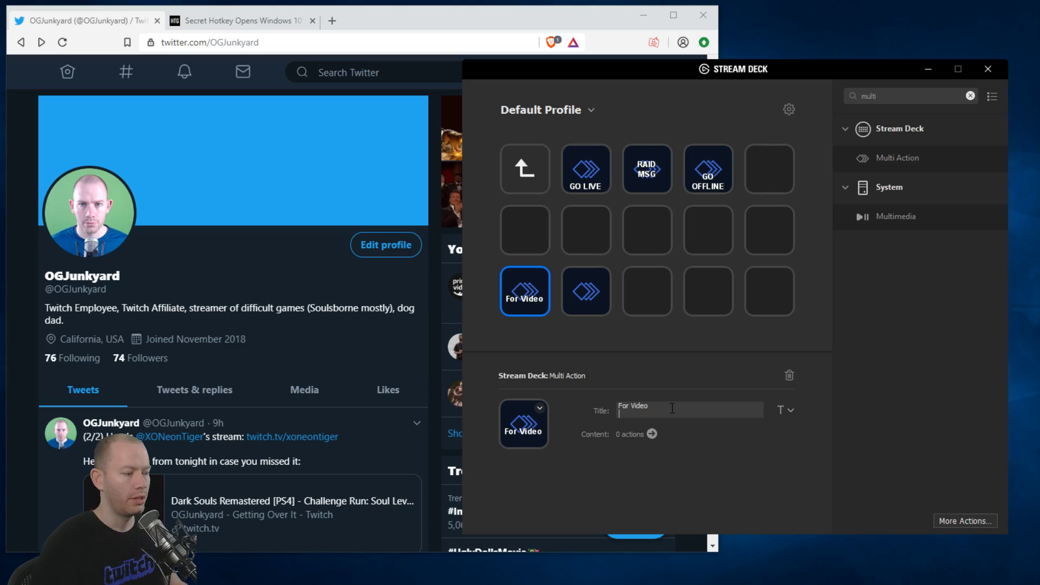
type("Go Live")
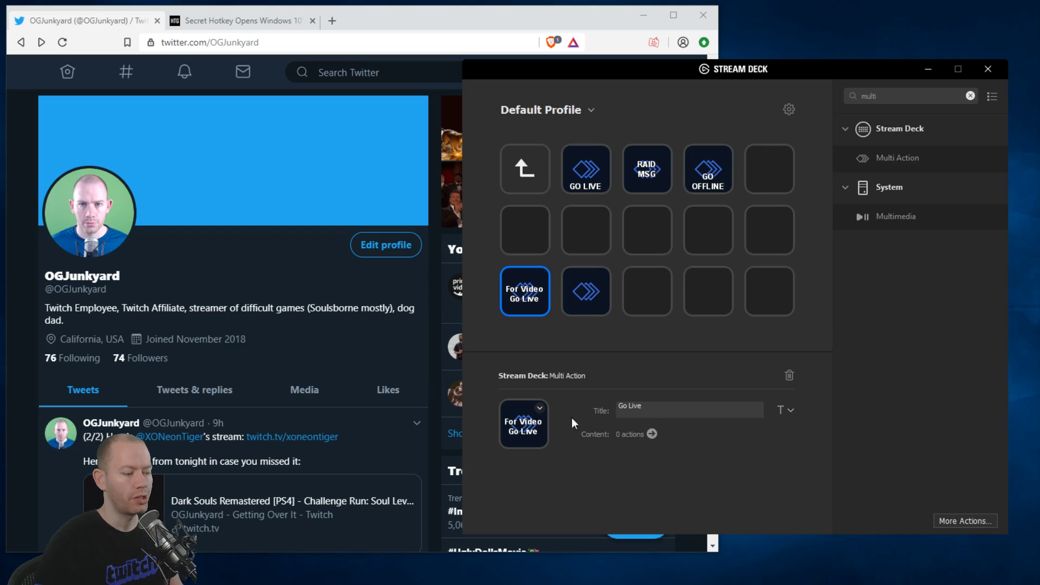
Step: Add a Twitter Change Name step to the For Video Go Live multi action
double_click(528, 309)
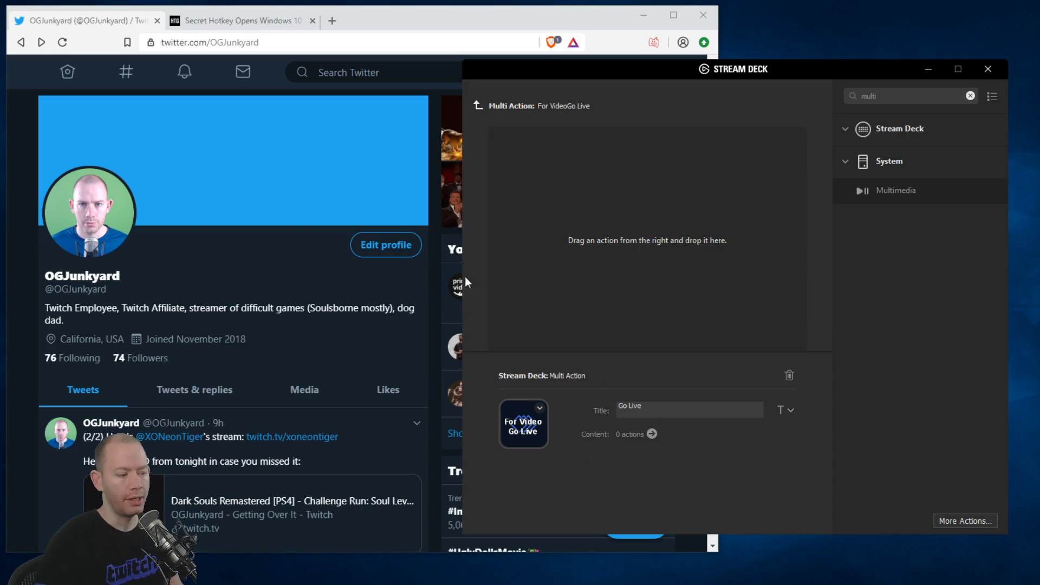
left_click(478, 108)
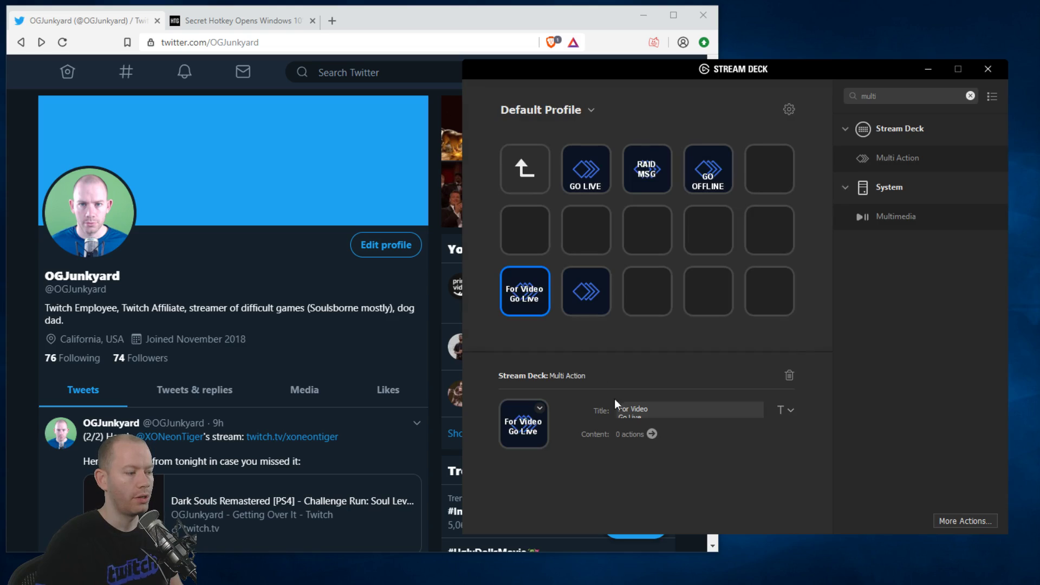
left_click(652, 434)
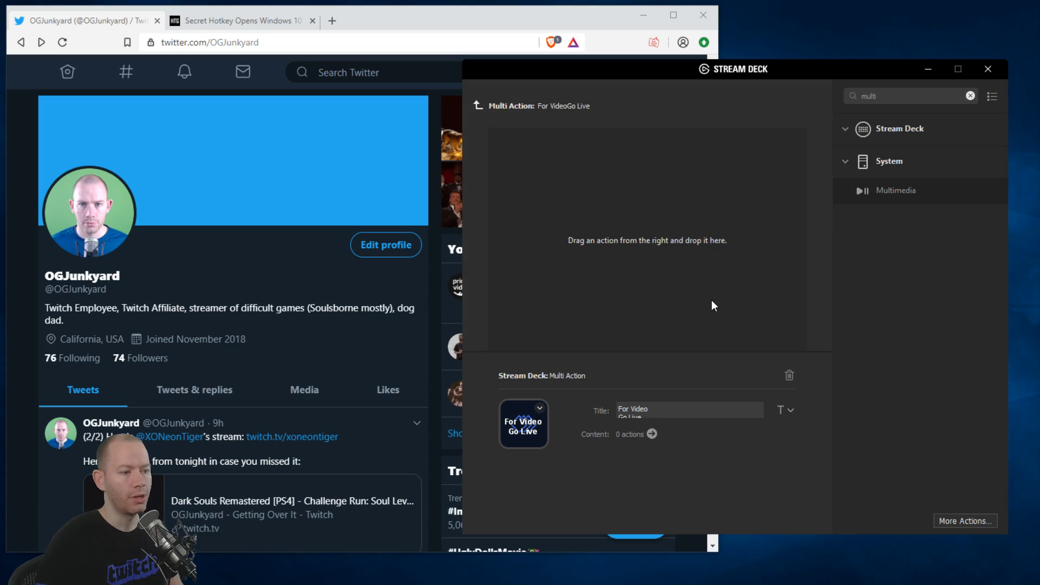
double_click(888, 95)
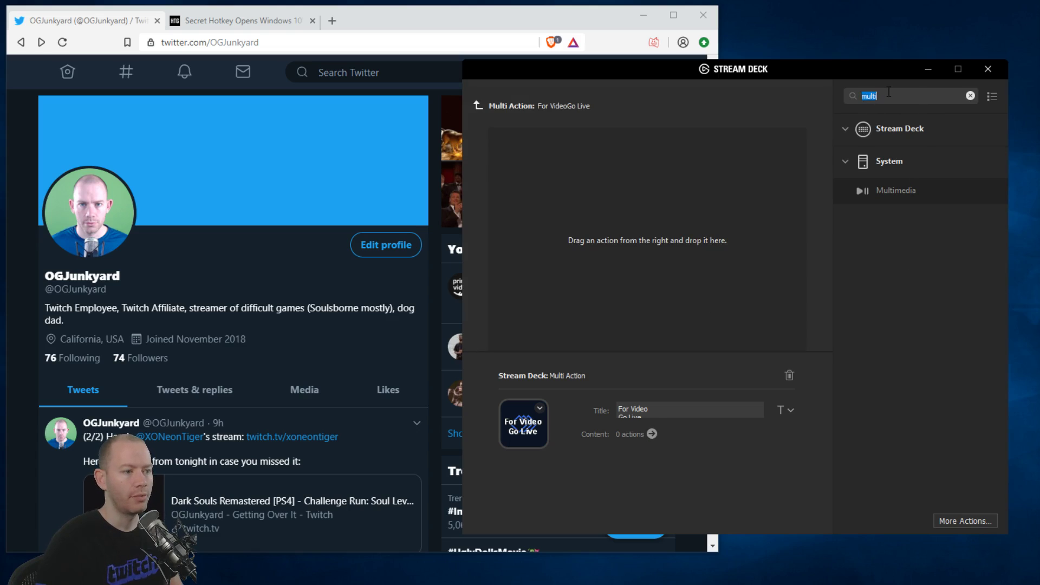
type("Twitter")
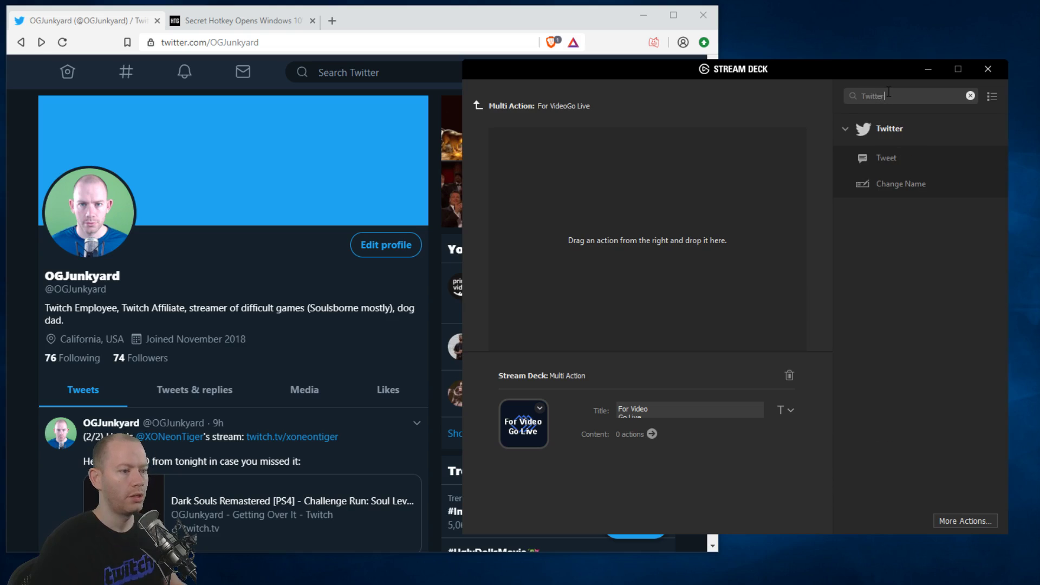
left_click_drag(909, 186, 717, 228)
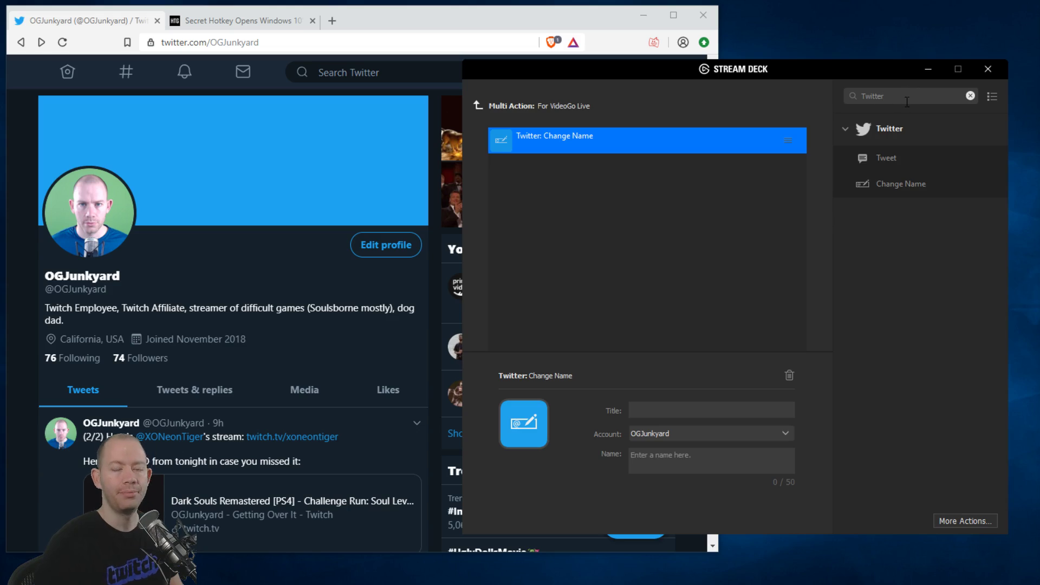
key("BackSpace")
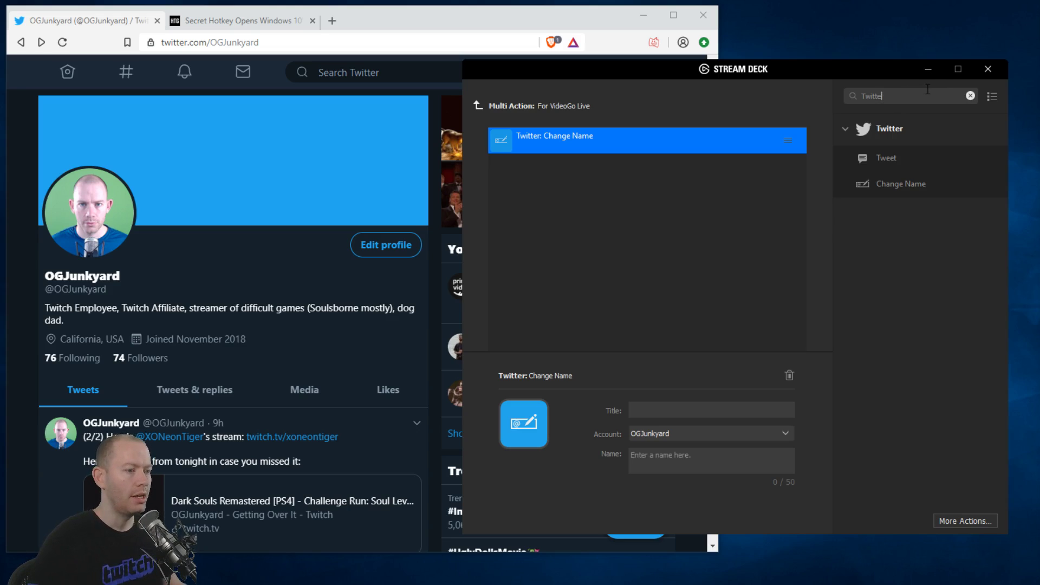
key("BackSpace")
key("BackSpace")
key("BackSpace")
key("BackSpace")
key("BackSpace")
key("BackSpace")
type("OBS")
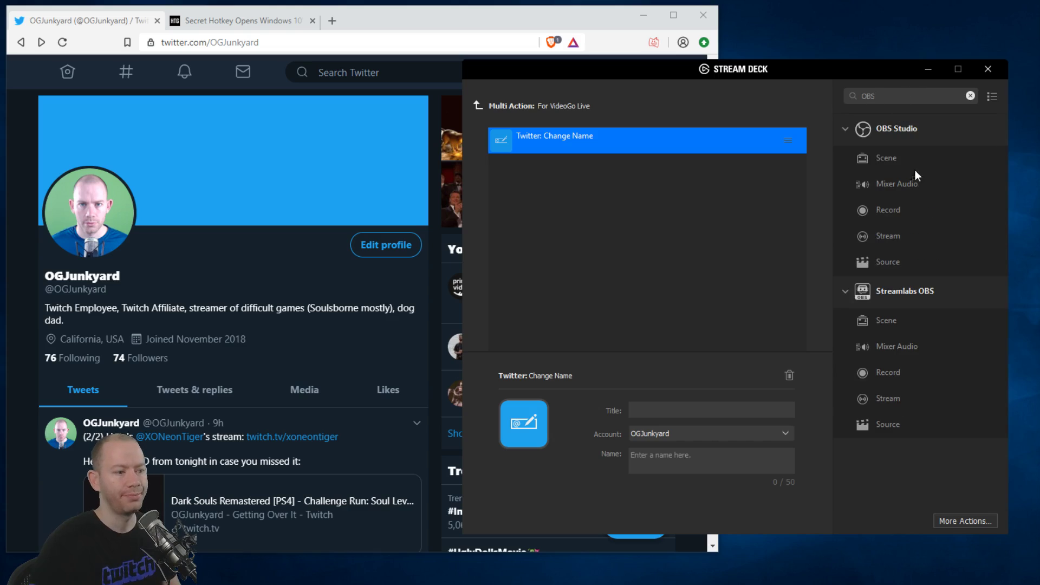
Step: Add an OBS Studio Stream step titled 'GO LIVE', set to Start, ahead of Change Name
left_click_drag(899, 239, 586, 137)
left_click_drag(536, 166, 560, 141)
left_click(560, 141)
left_click(655, 403)
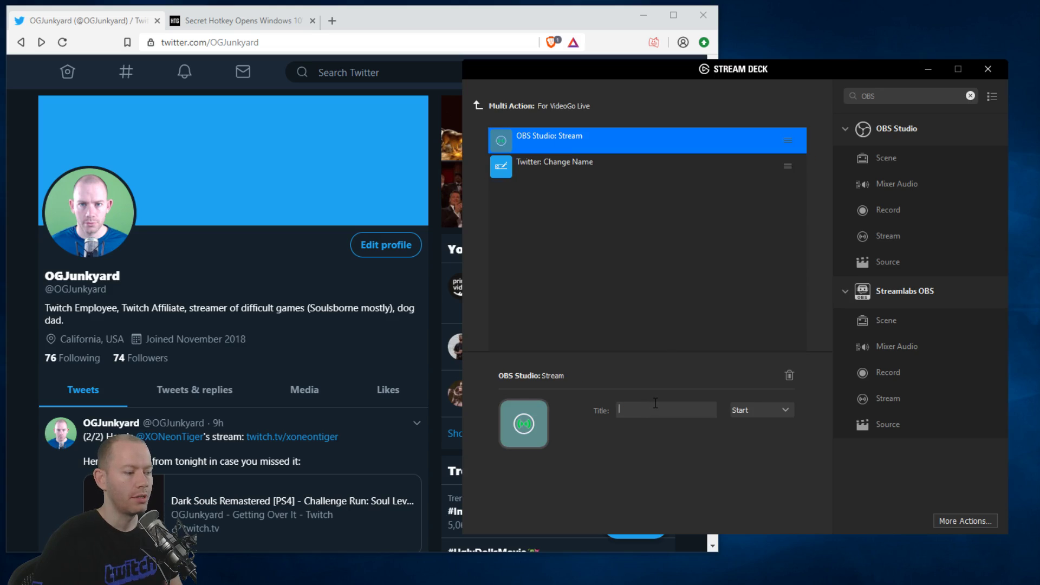
type("GO LIVE")
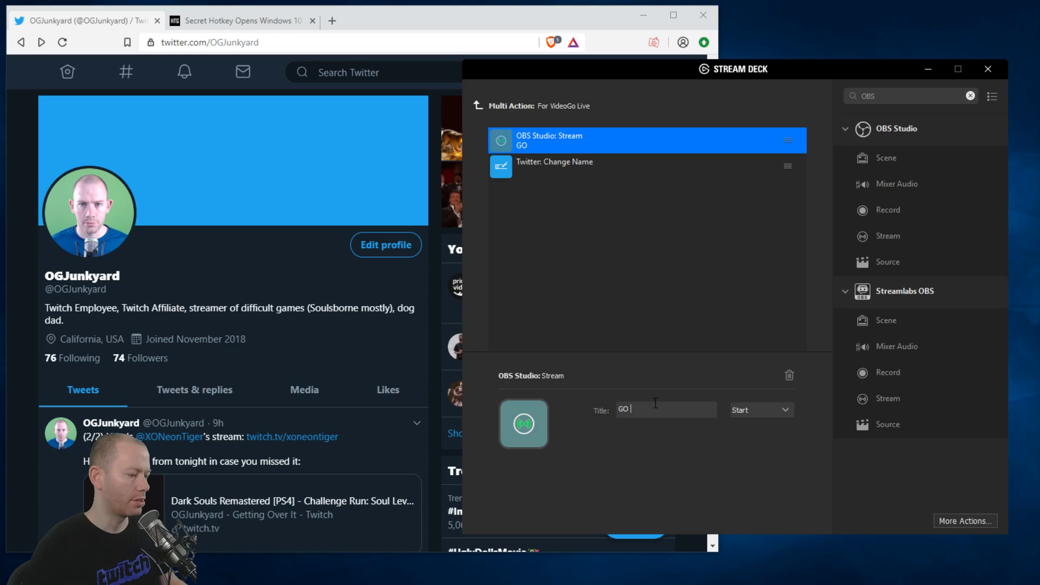
left_click(762, 409)
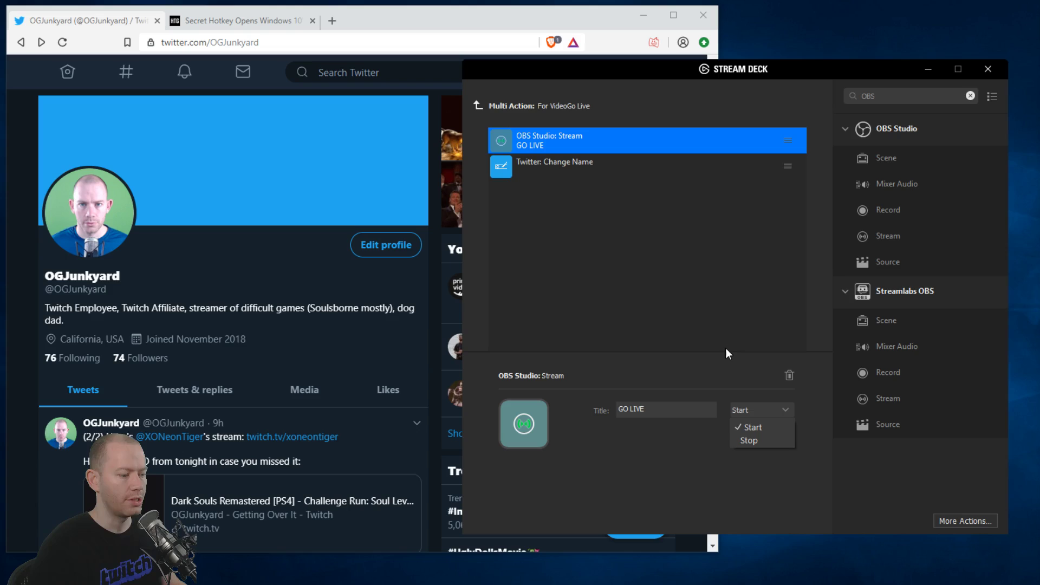
left_click(620, 272)
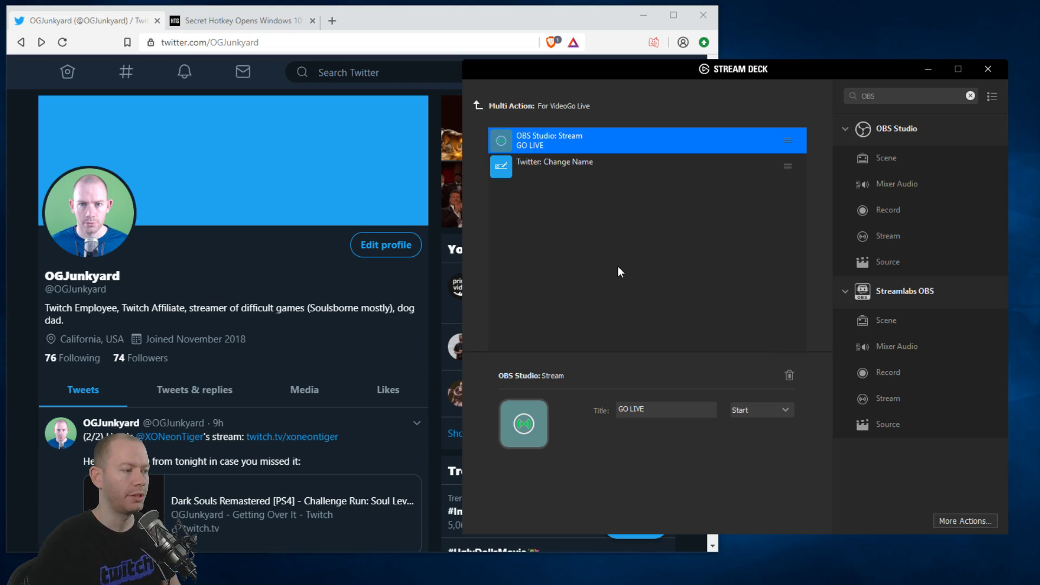
Step: Title the Change Name step 'Change name to LIVE version' and set its name to the handle plus '- LIVE FOR VIDEO RECORDING'
left_click(572, 171)
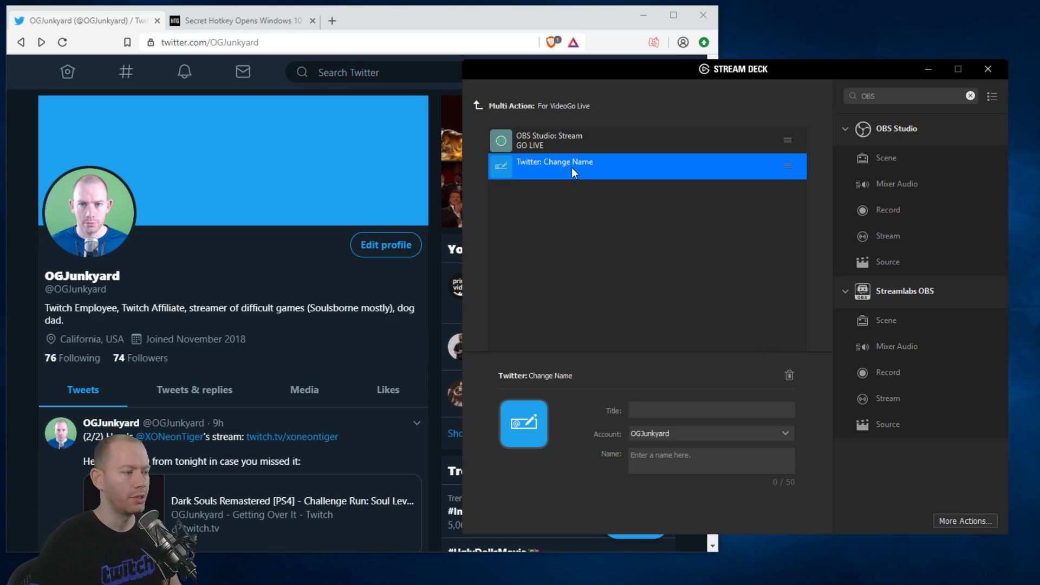
left_click(646, 412)
type("Change")
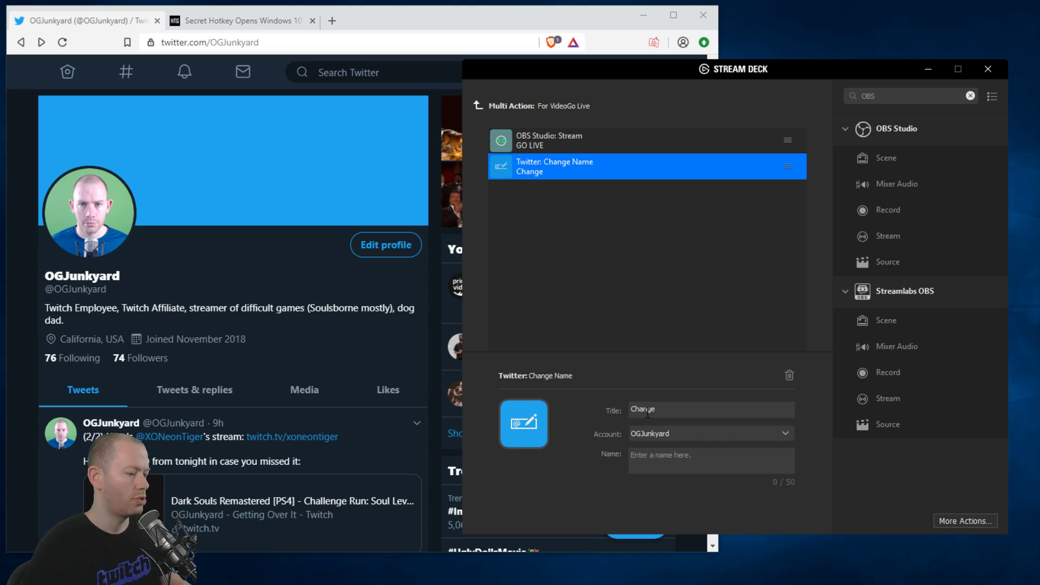
type(" name to LIVE versi")
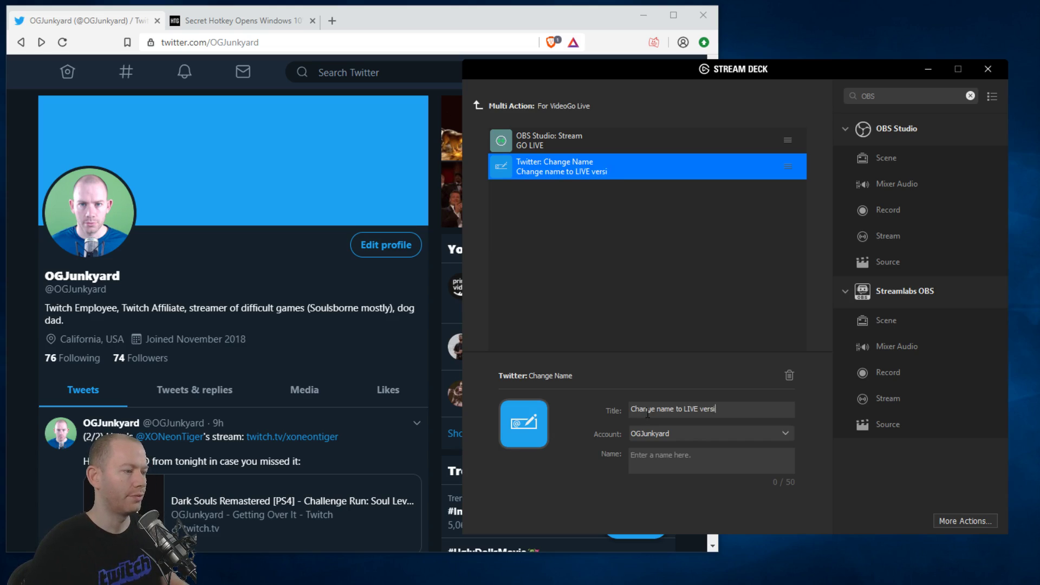
type("on")
left_click(699, 432)
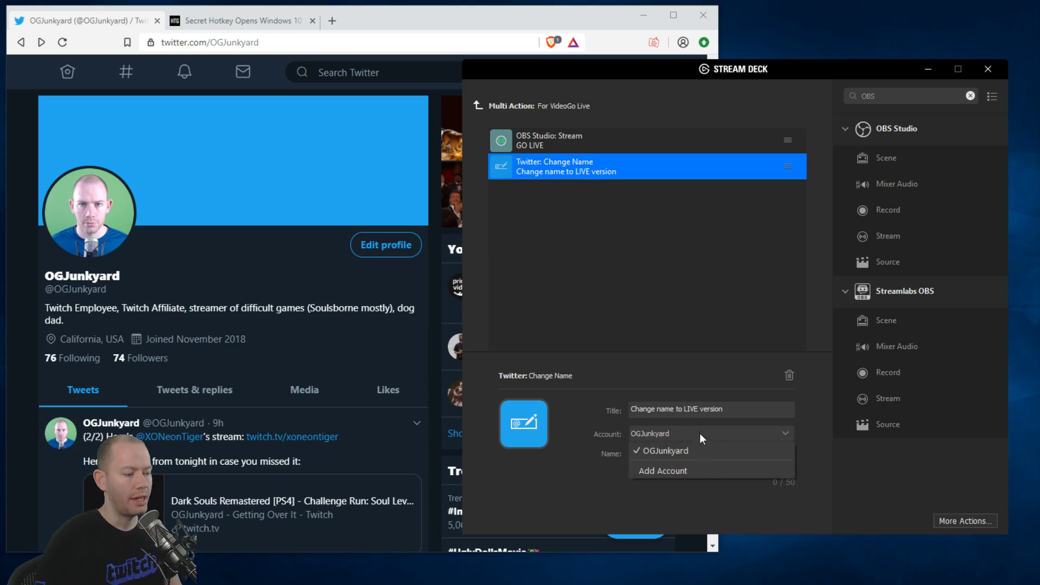
left_click(761, 432)
left_click(684, 461)
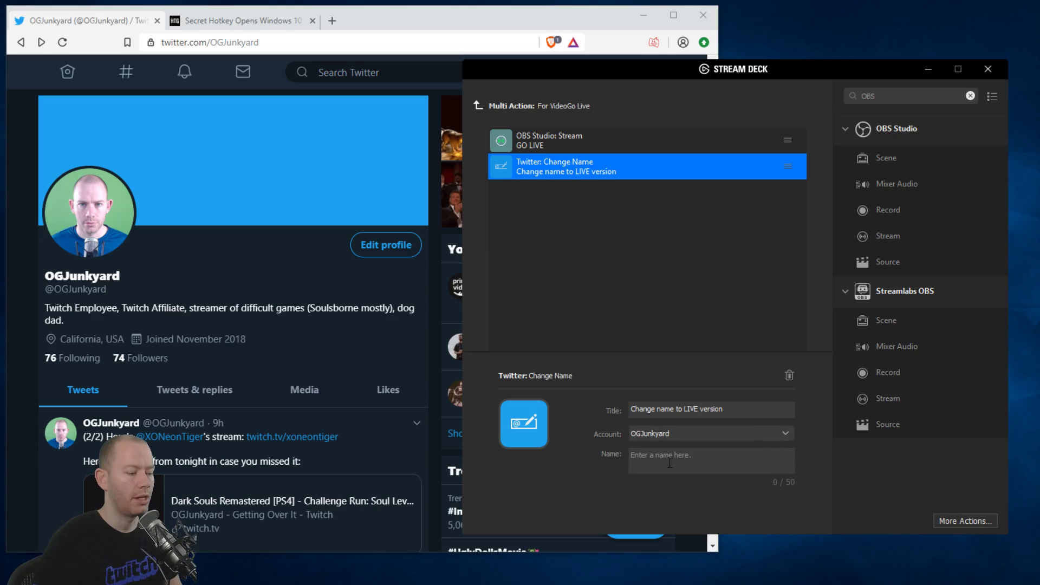
type("OGJU")
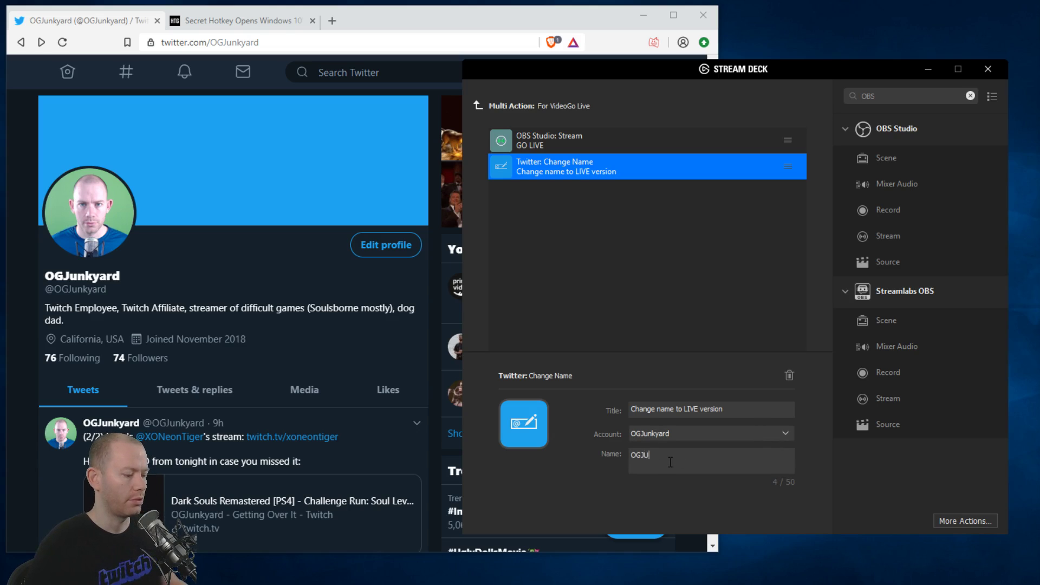
type("nkyard")
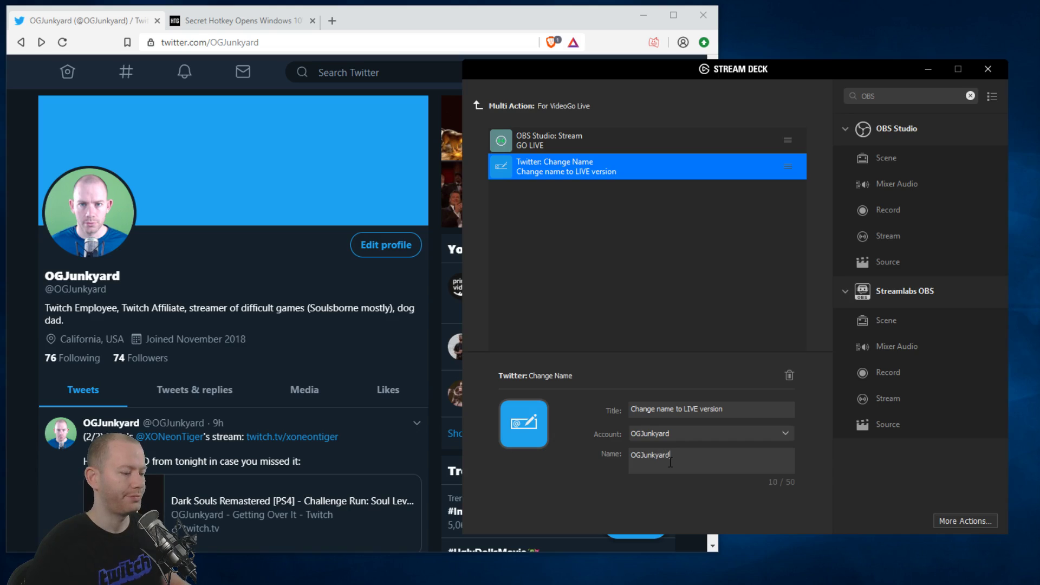
type(" - LIVE ")
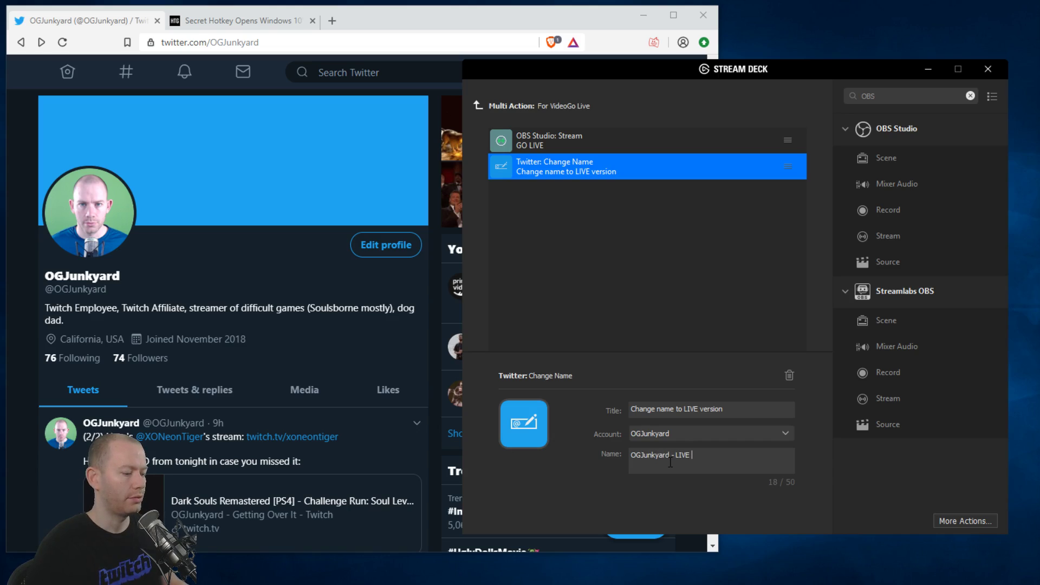
type("FOR VIDEO RECO")
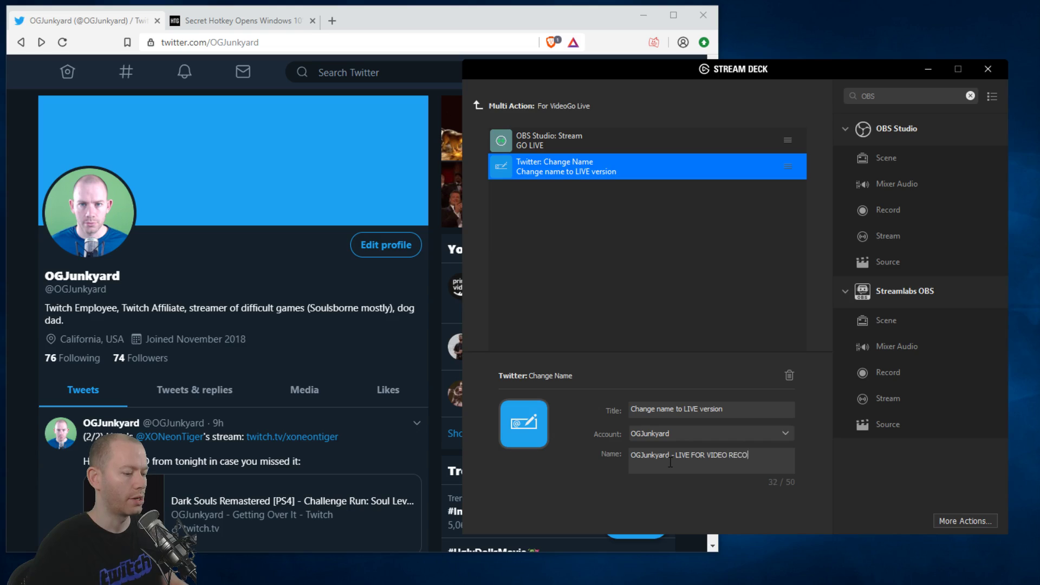
type("RDING")
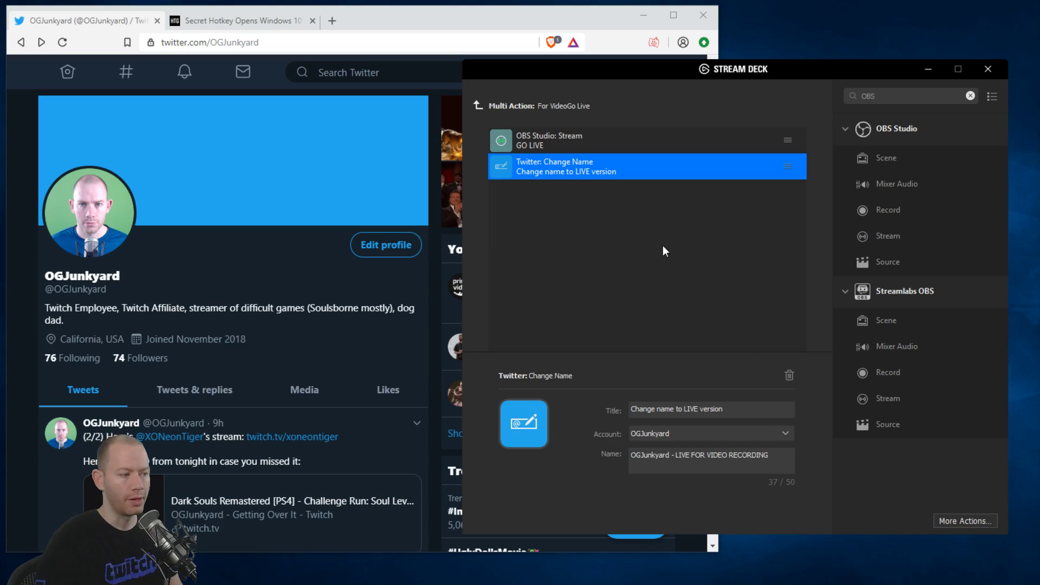
left_click(577, 145)
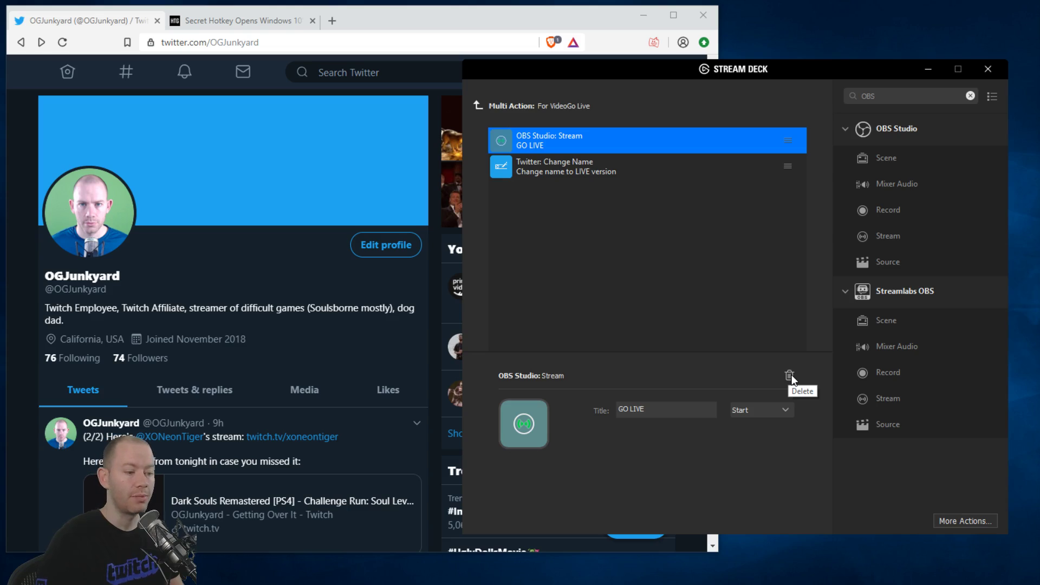
Step: Remove the OBS Stream step, return to the key grid, and reload the Twitter profile page
left_click(790, 375)
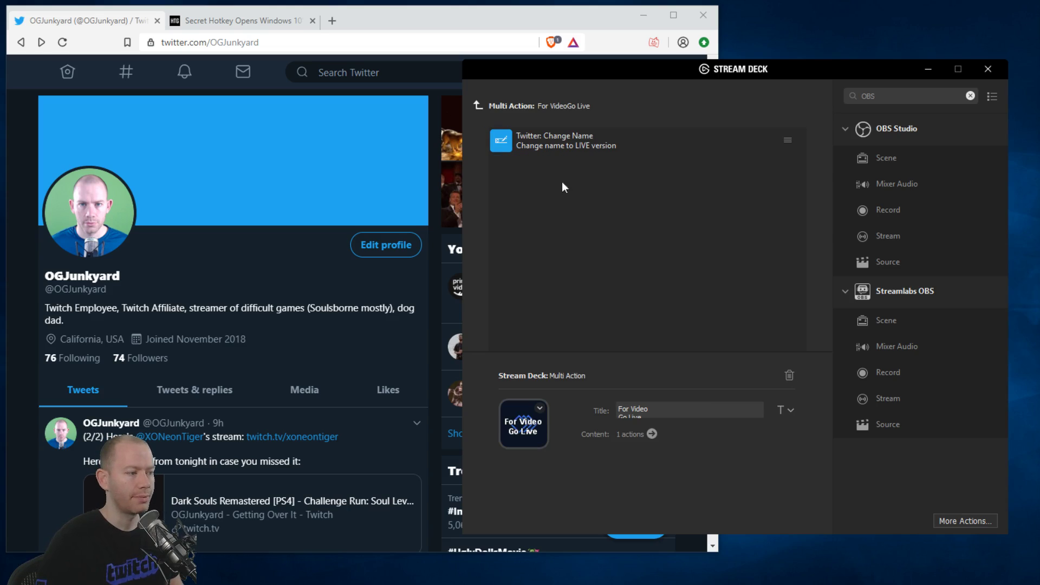
left_click(477, 105)
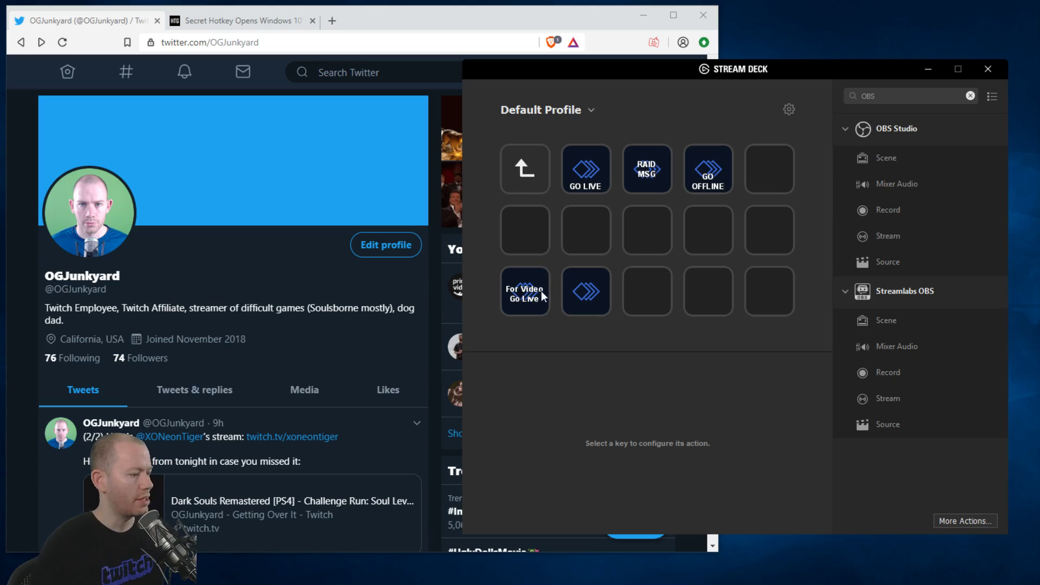
right_click(269, 290)
left_click(288, 327)
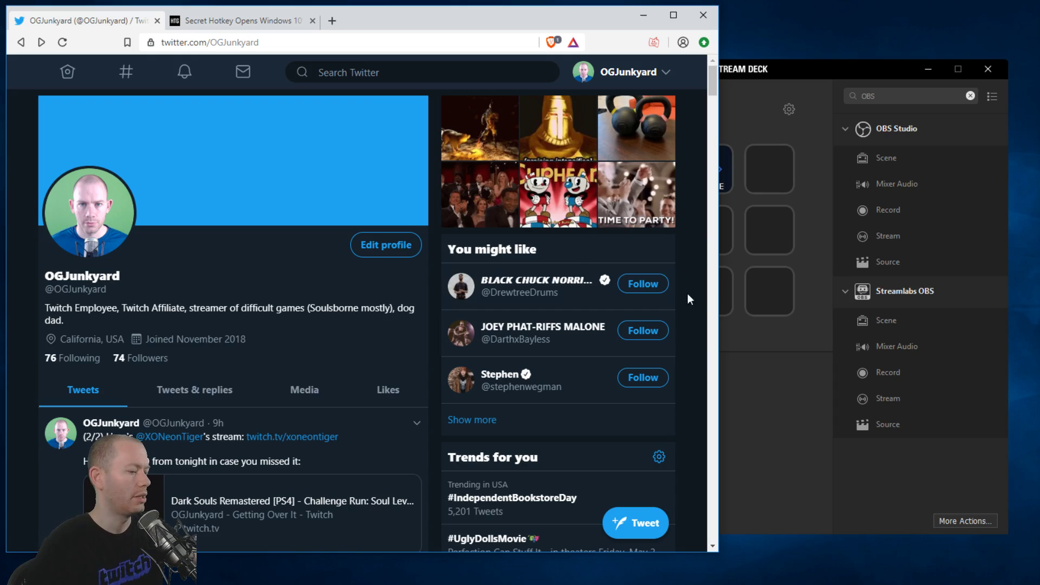
Step: Trigger the For Video Go Live key and reload Twitter to confirm the LIVE display name
left_click(740, 375)
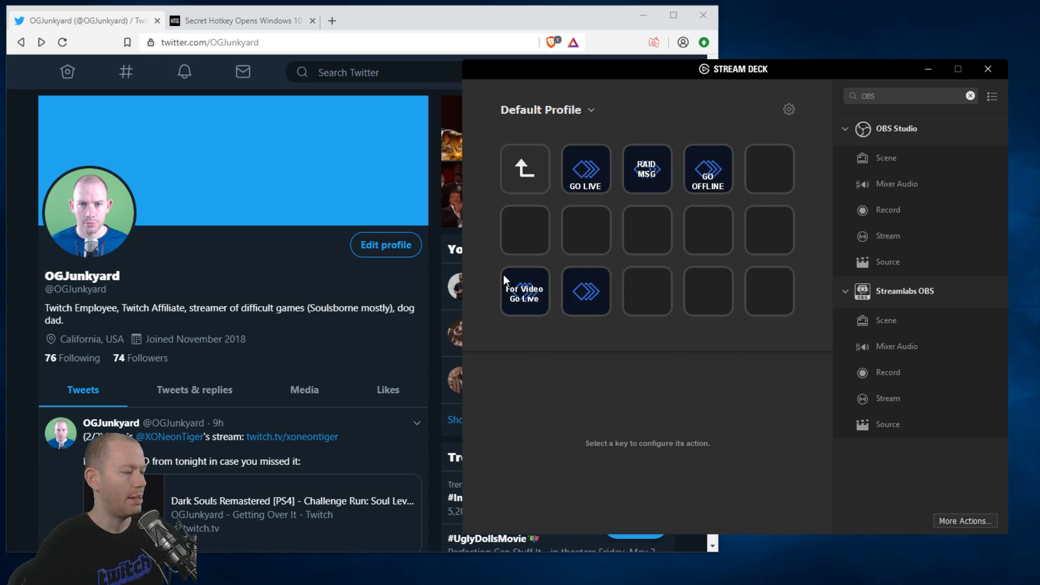
left_click(236, 285)
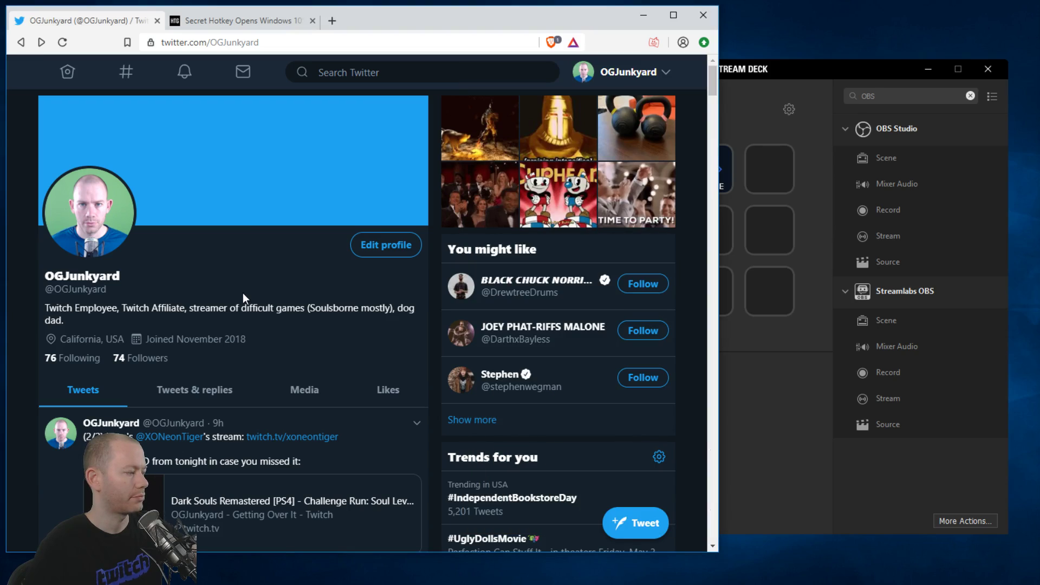
right_click(243, 297)
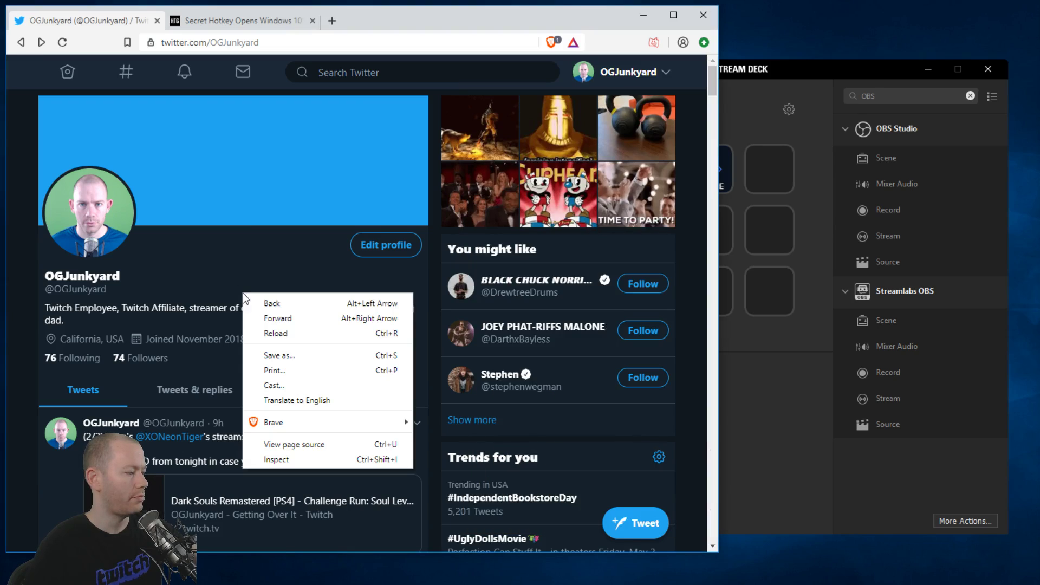
left_click(273, 336)
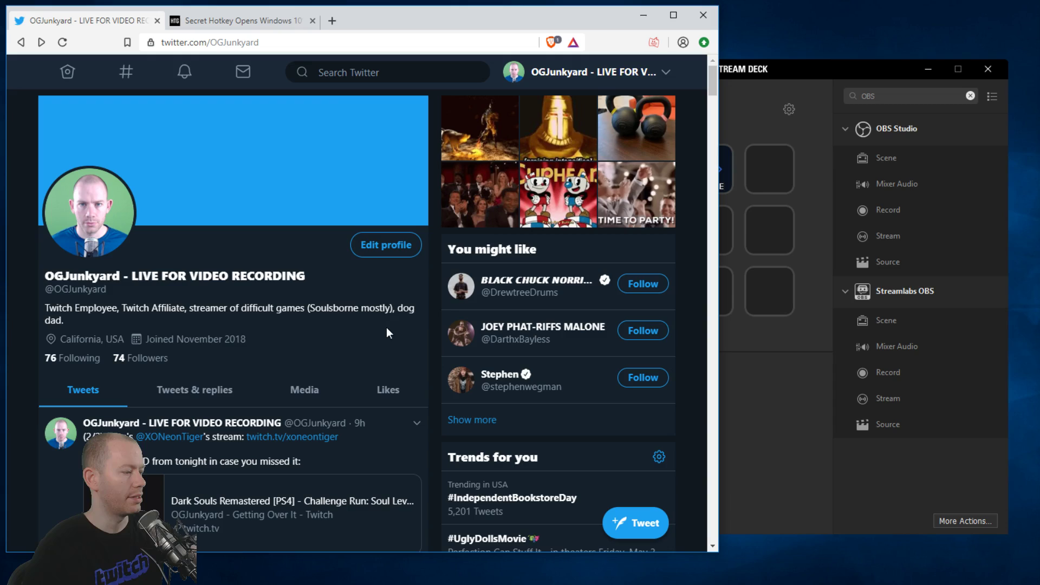
left_click(748, 382)
Step: Title the second multi-action key 'For Video' / 'Go Offline' on two lines and open its empty action list
left_click(599, 303)
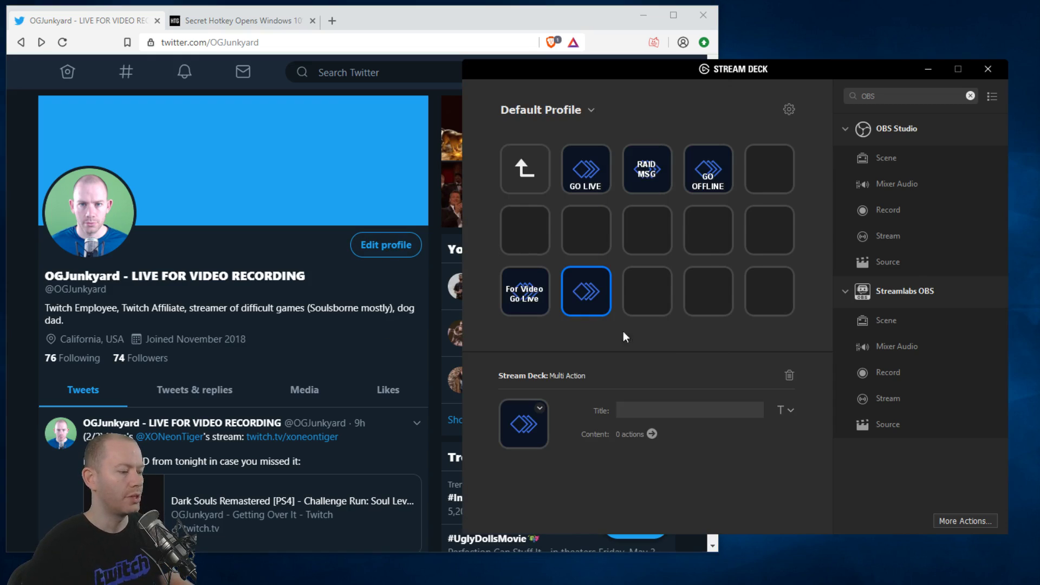
left_click(681, 412)
type("For Vid")
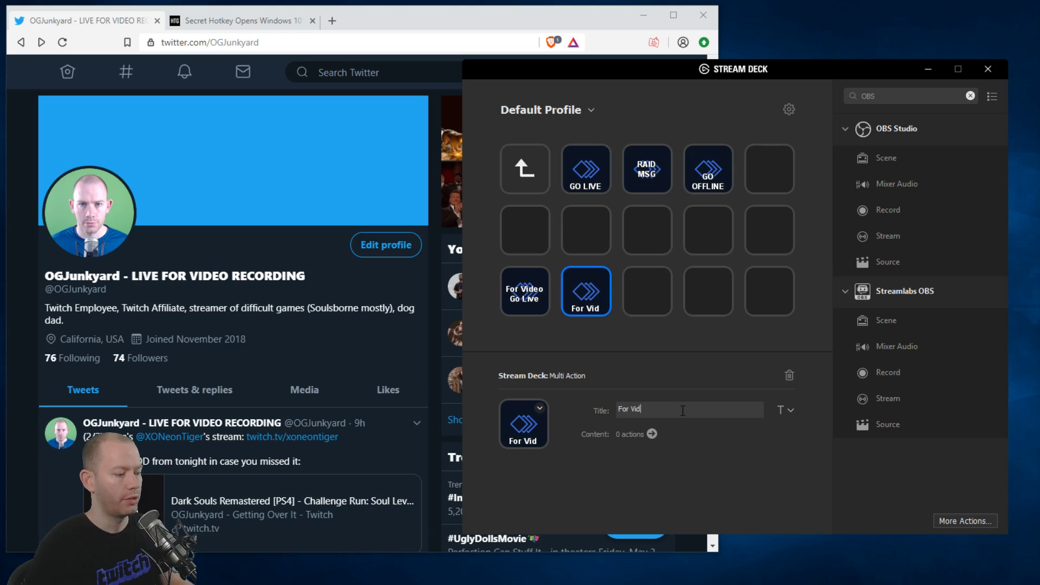
type("eo")
key("Return")
type("Go O")
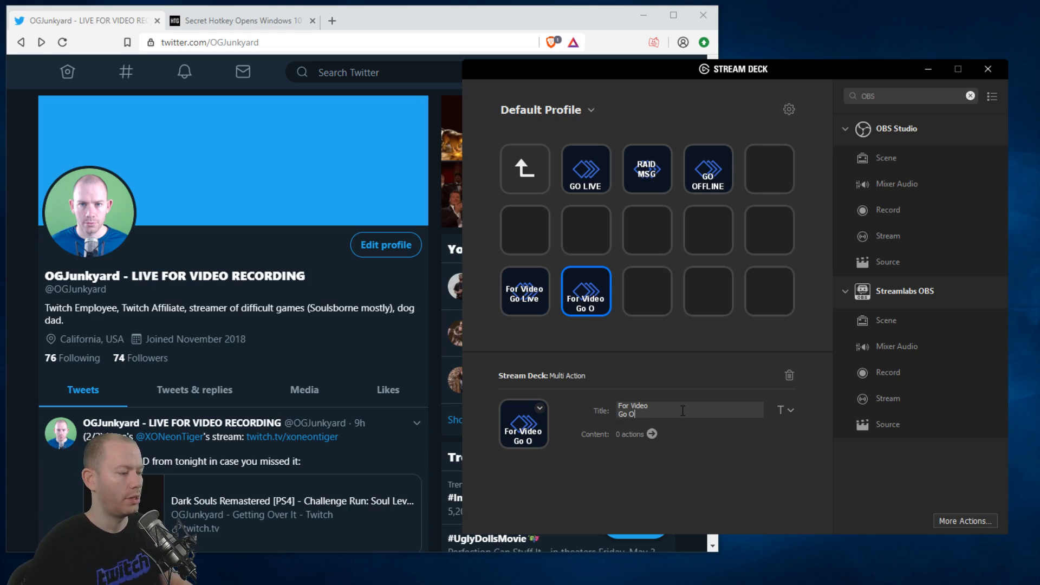
type("ffline")
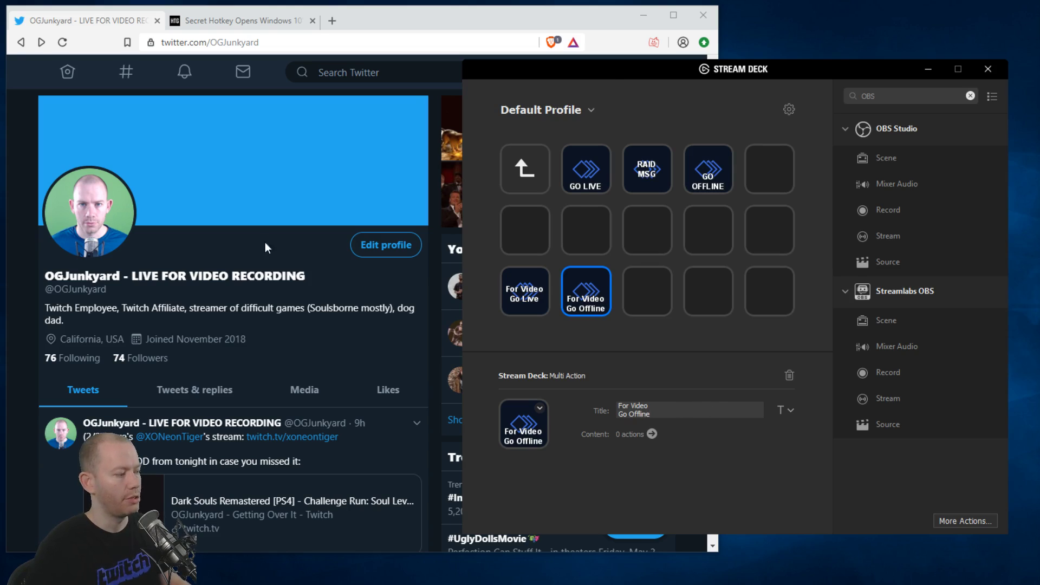
left_click(295, 302)
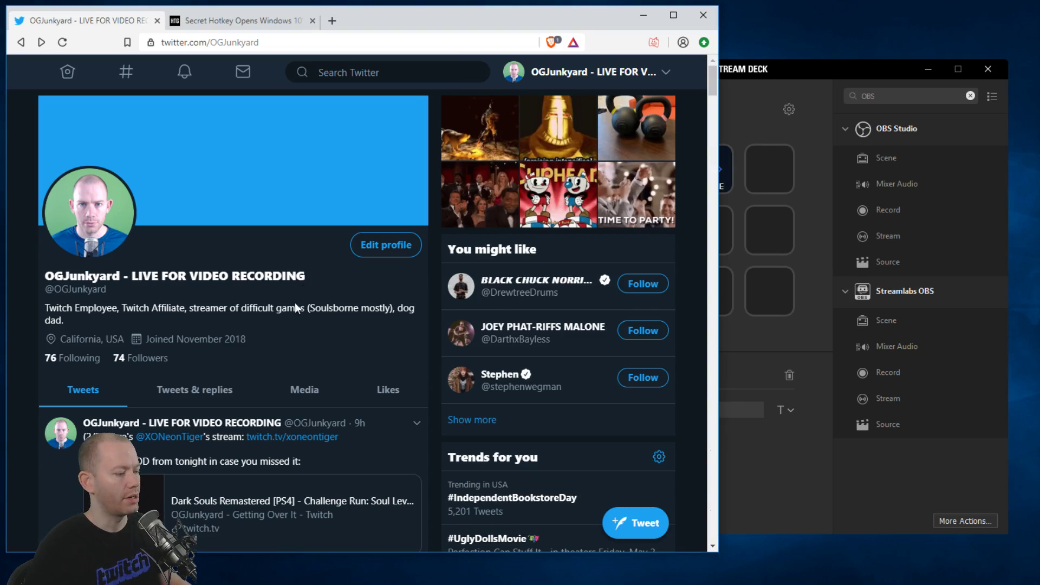
left_click(787, 485)
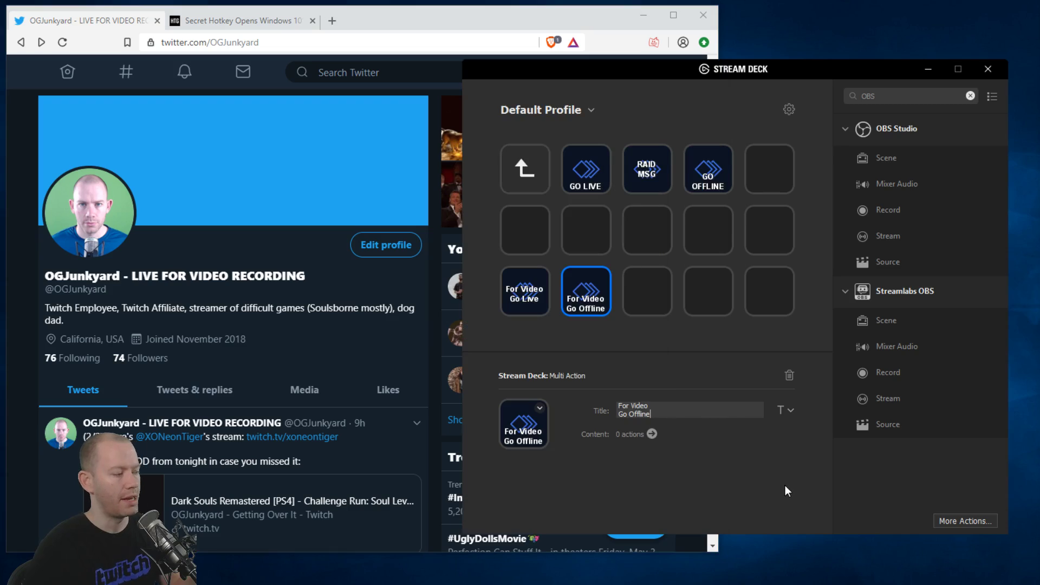
left_click(651, 435)
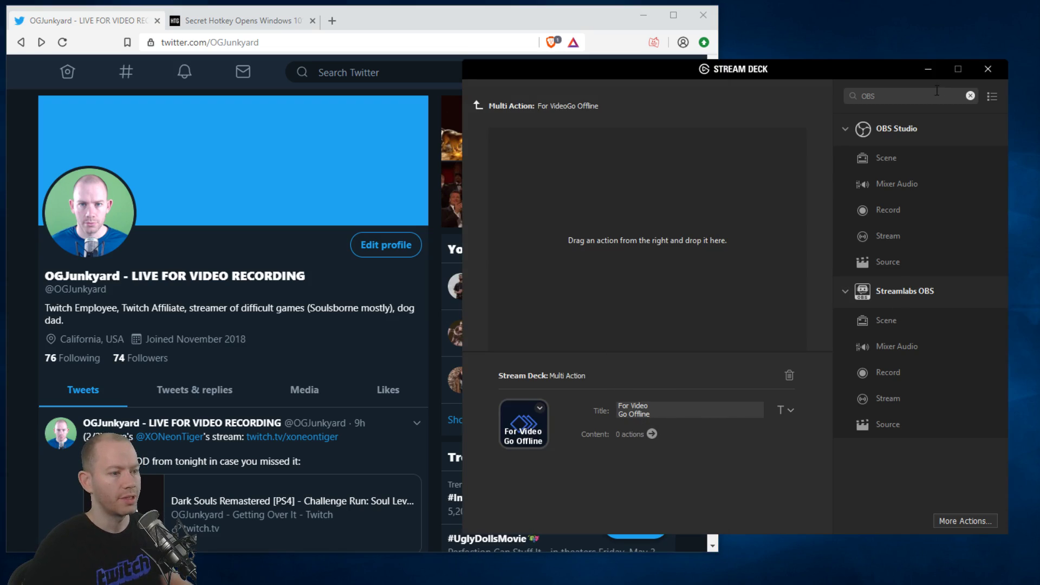
Step: Add a Twitter Change Name step setting the plain account name, titled 'Go offline'
key("BackSpace")
key("BackSpace")
key("BackSpace")
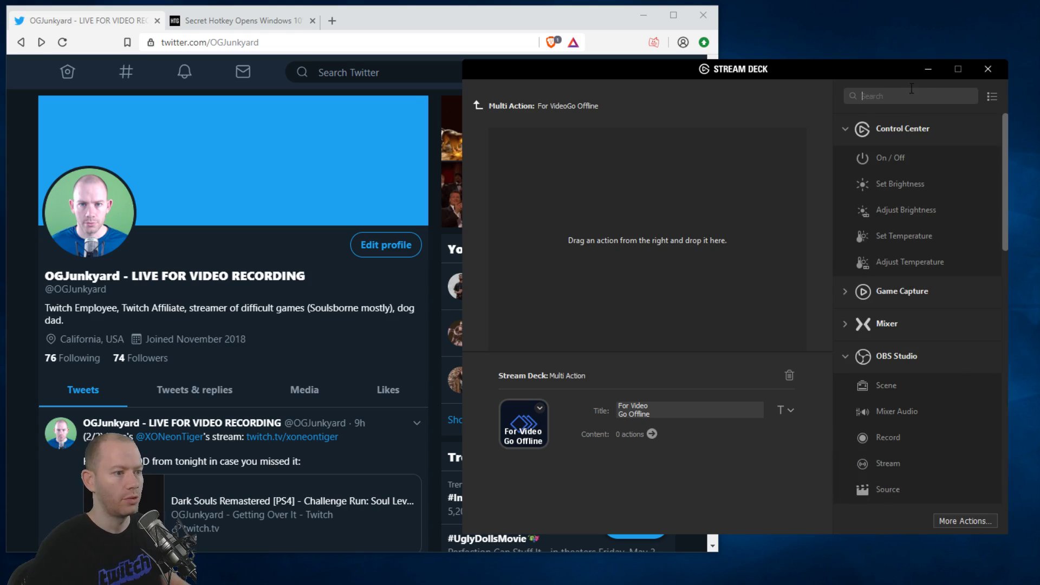
type("twitter")
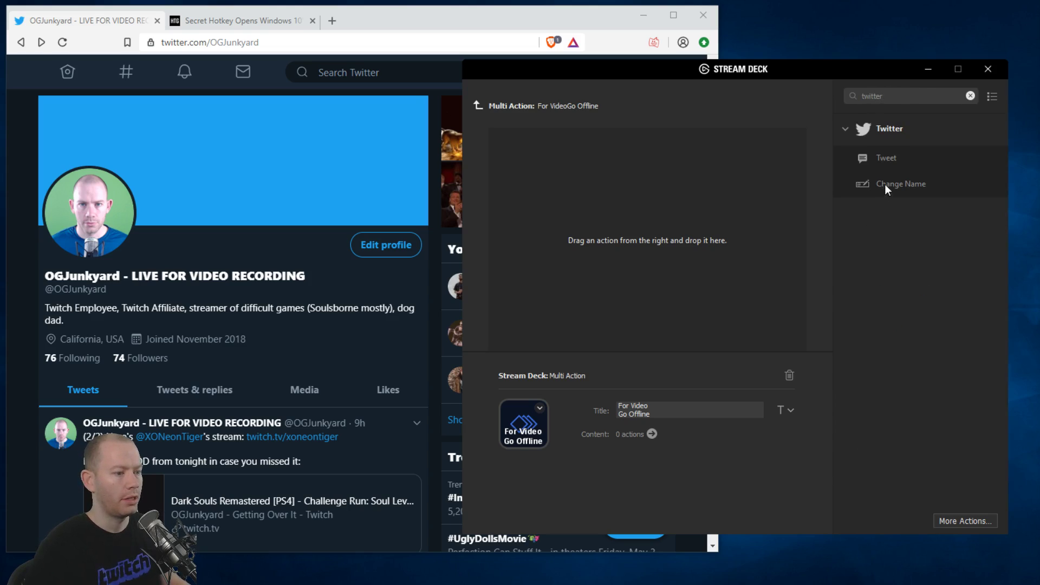
left_click_drag(885, 184, 674, 385)
type("OGJuny")
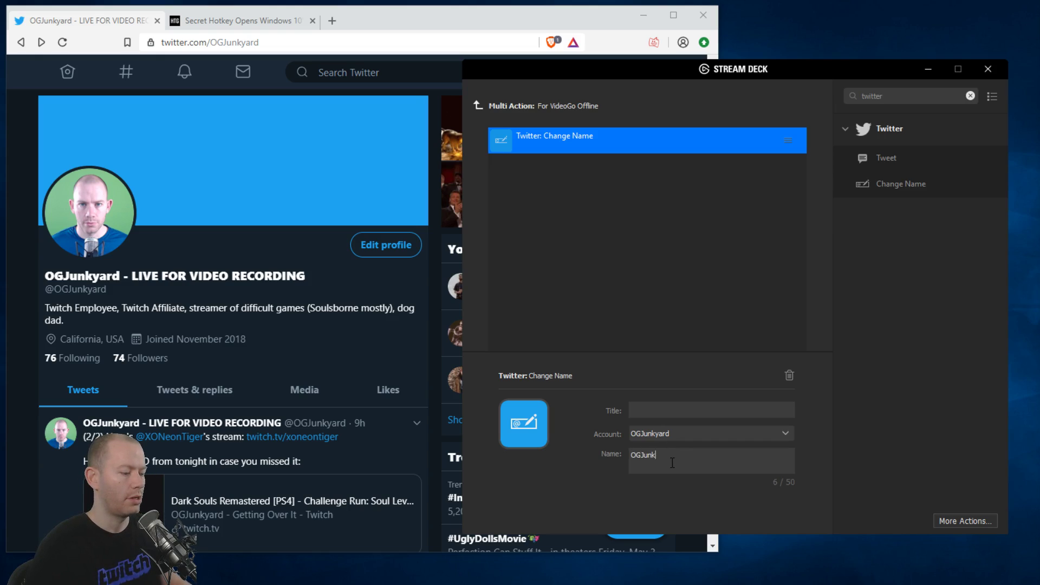
type("yard")
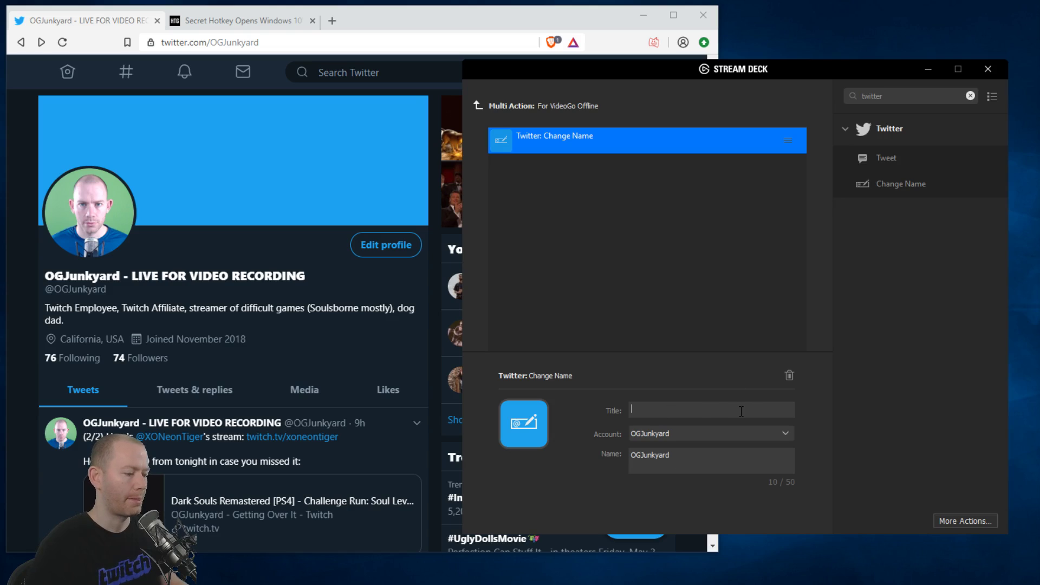
left_click(741, 411)
type("Go offline")
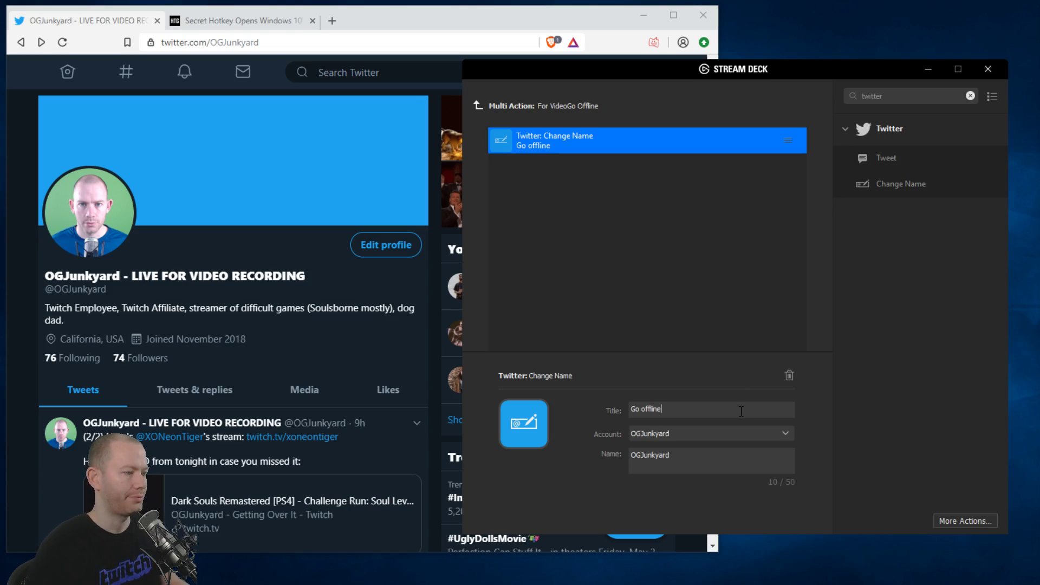
Step: Return to the key grid and add an extra line to the key's title
left_click(476, 104)
left_click(678, 416)
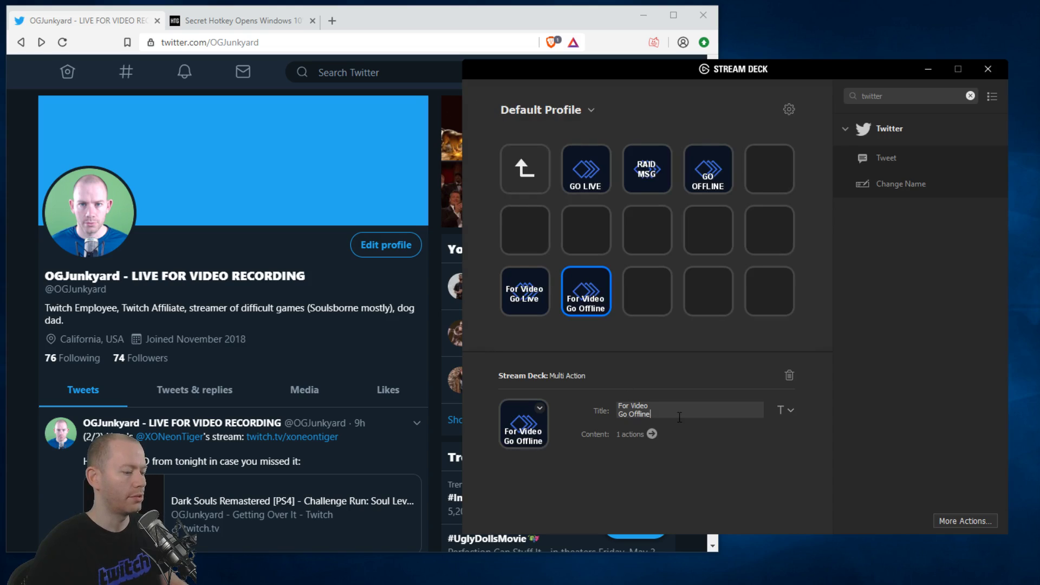
key("Return")
Step: Deselect the key and reload the Twitter profile to confirm the plain display name
left_click(666, 333)
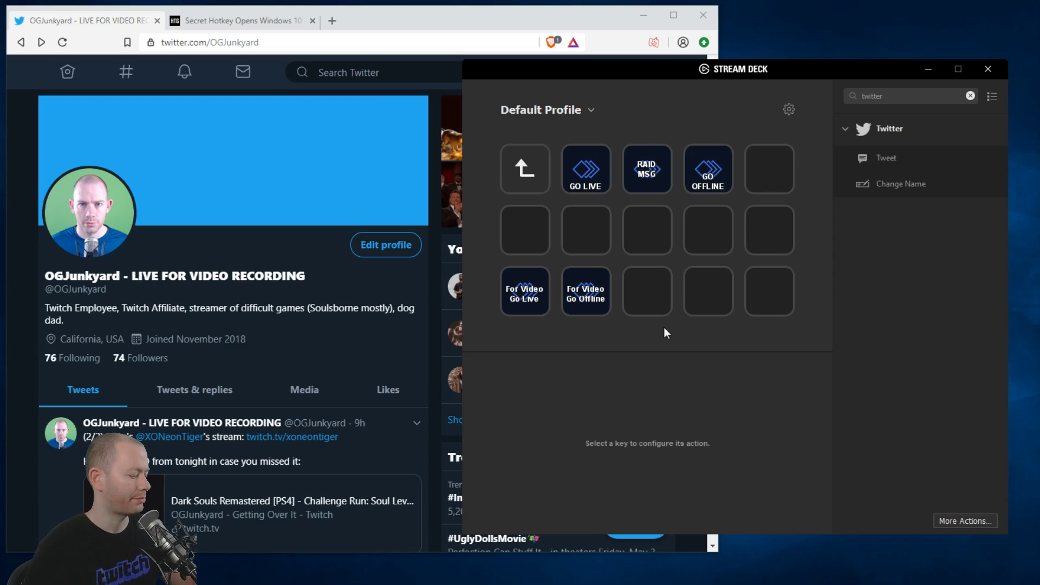
left_click(275, 263)
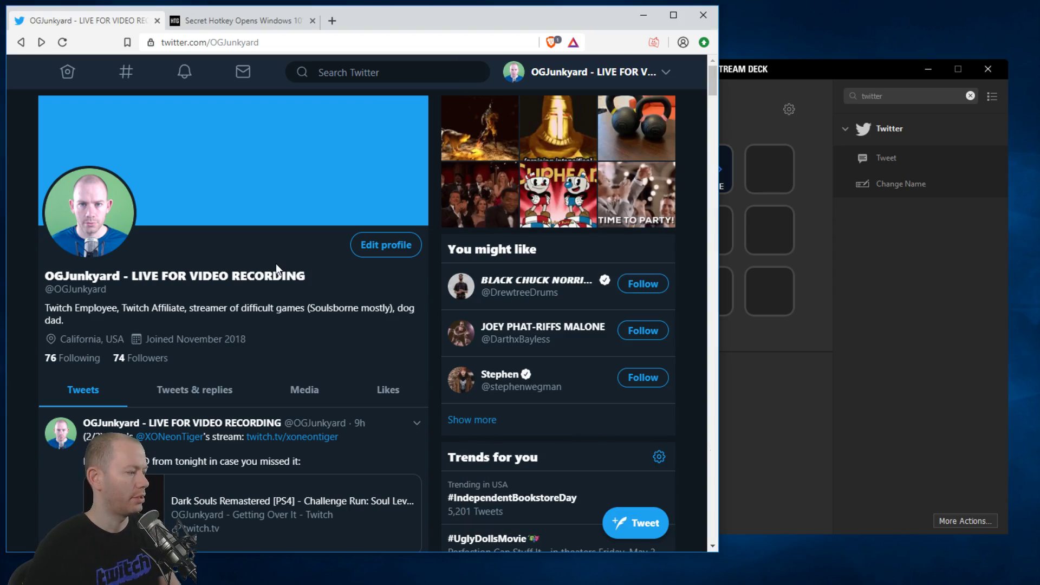
right_click(281, 258)
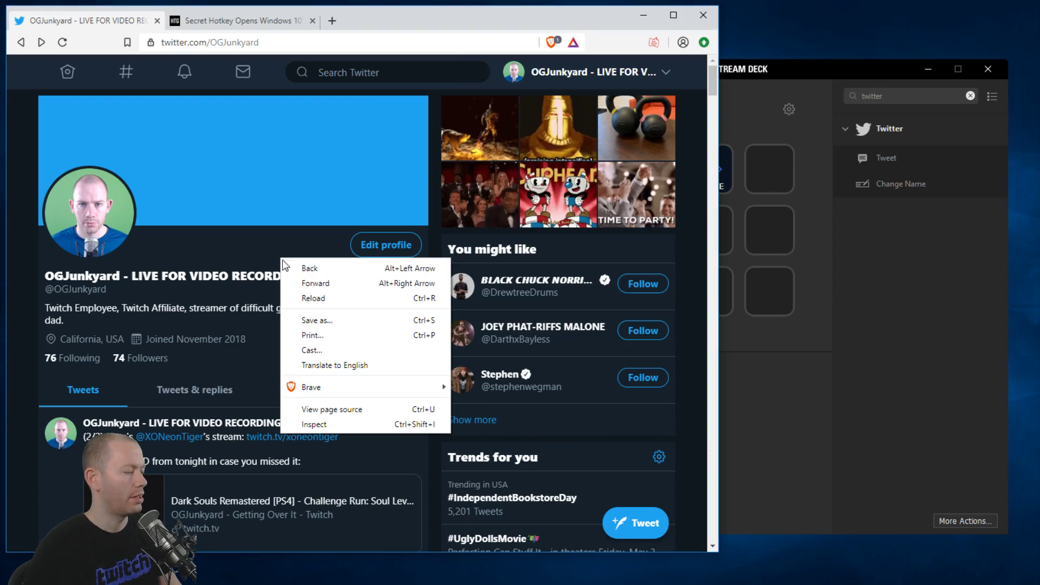
left_click(301, 299)
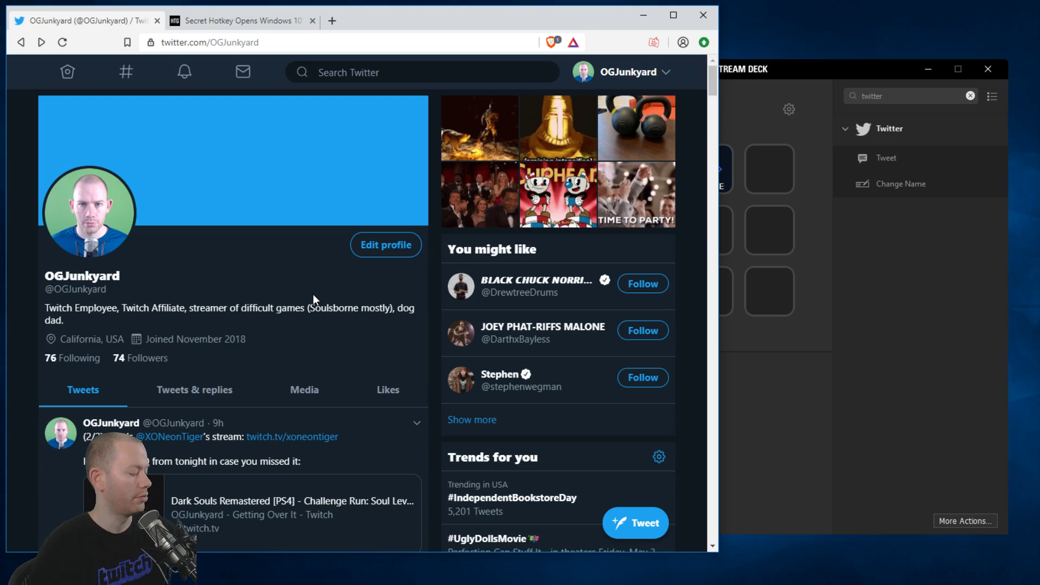
Step: Reload the Twitter profile twice more to recheck the display name, then select the page address
right_click(314, 293)
left_click(346, 335)
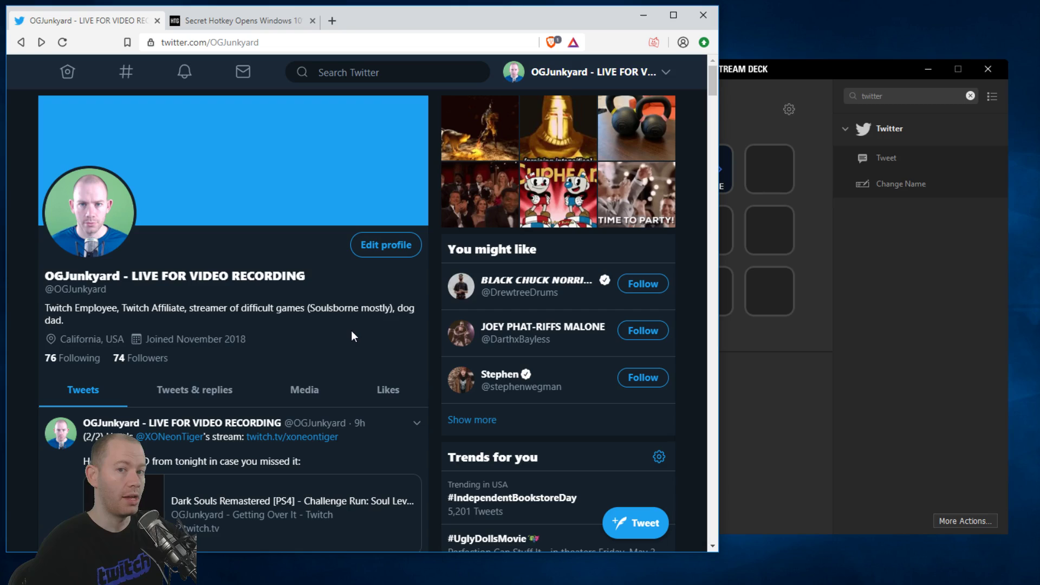
right_click(334, 330)
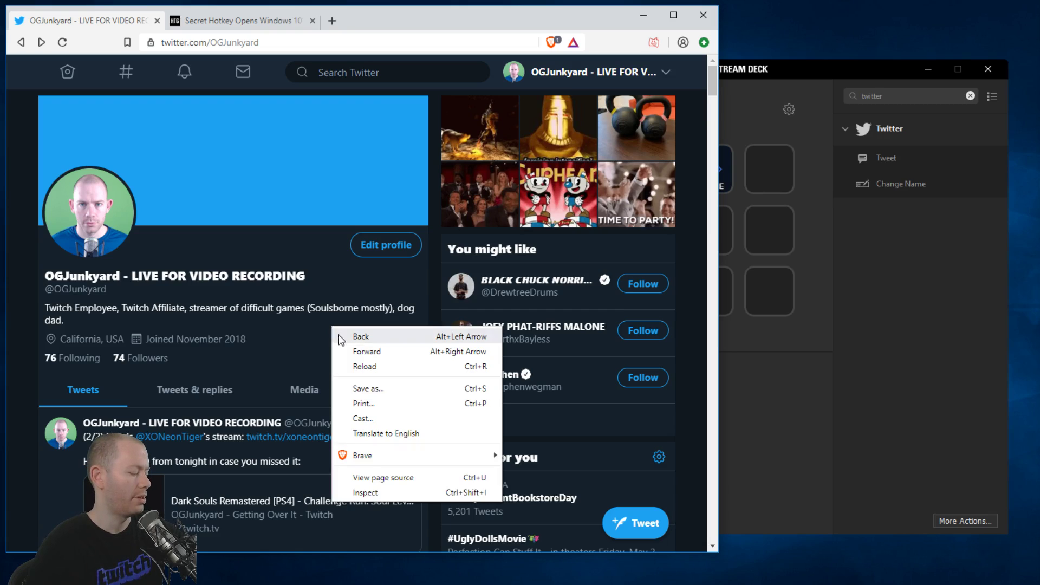
left_click(365, 367)
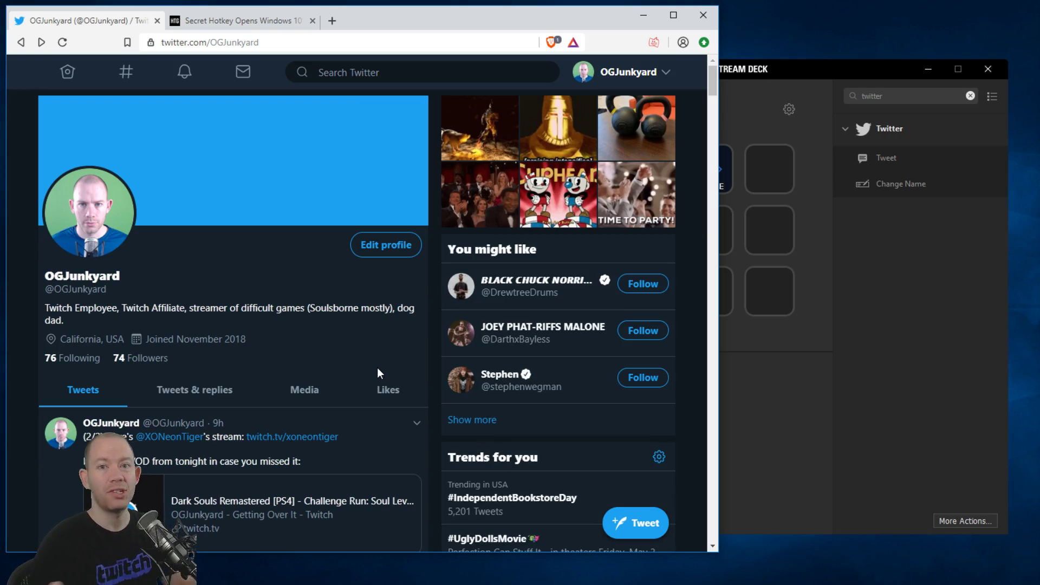
left_click(856, 474)
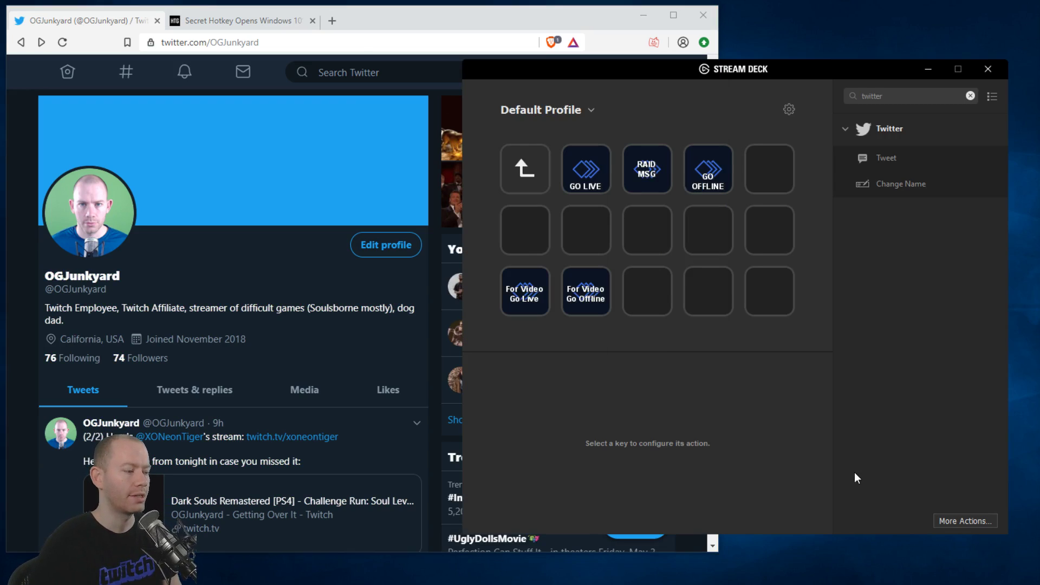
left_click(318, 330)
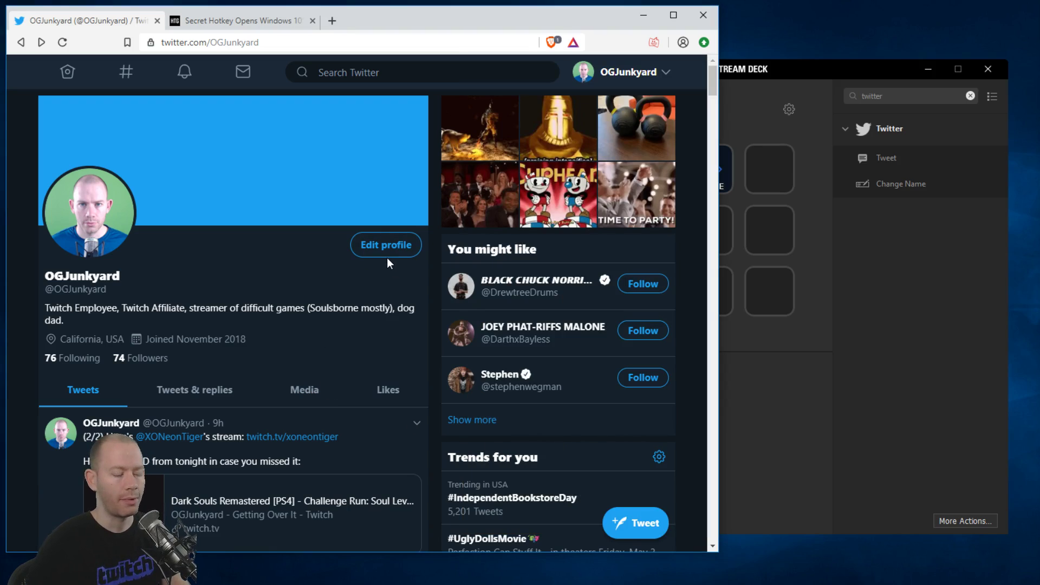
left_click(911, 341)
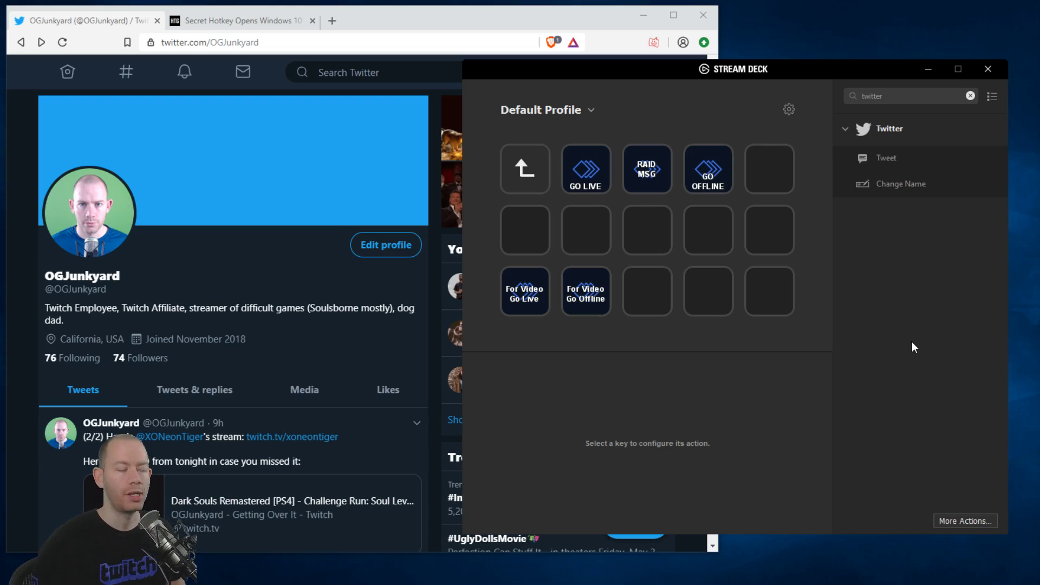
left_click(349, 39)
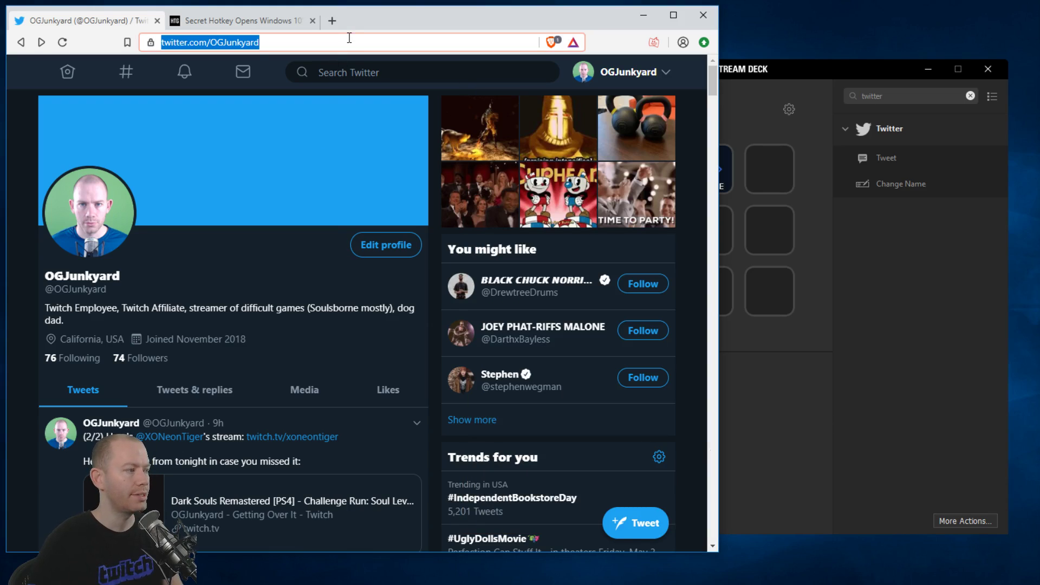
Step: Open the For Video Go Live multi-action's Twitter Change Name step settings
left_click(837, 361)
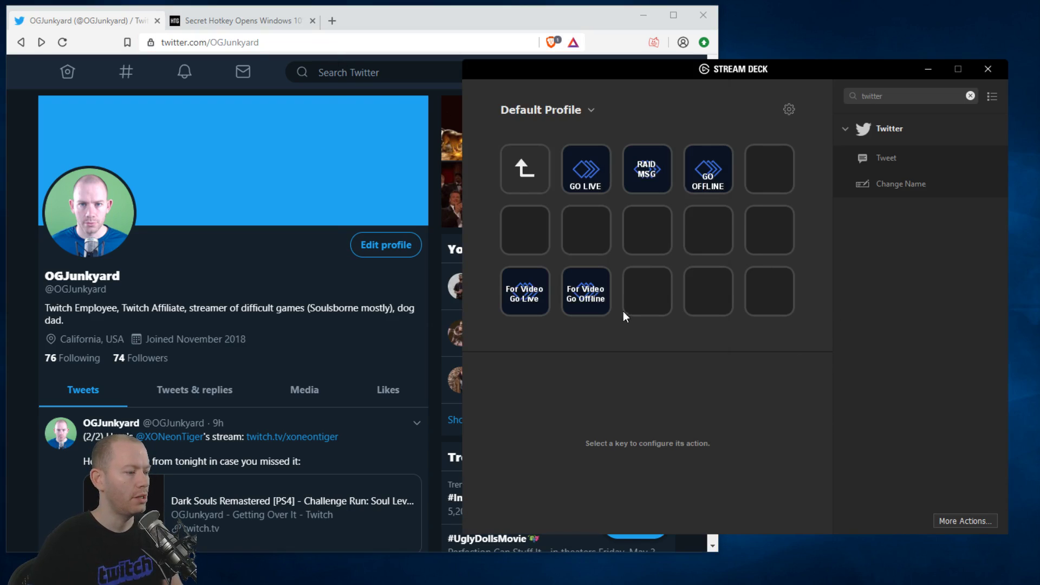
left_click(532, 301)
left_click(652, 433)
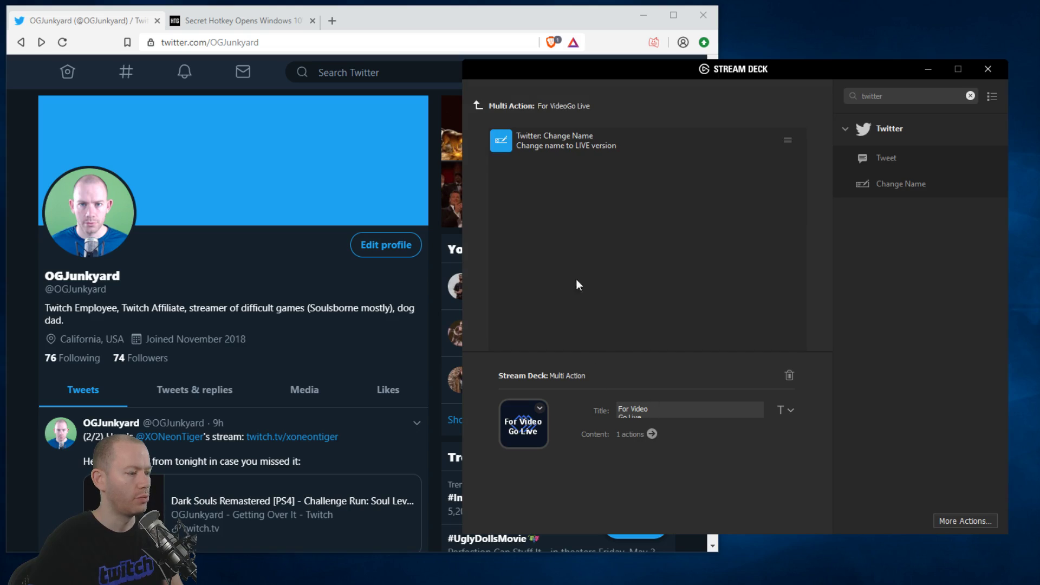
left_click(545, 150)
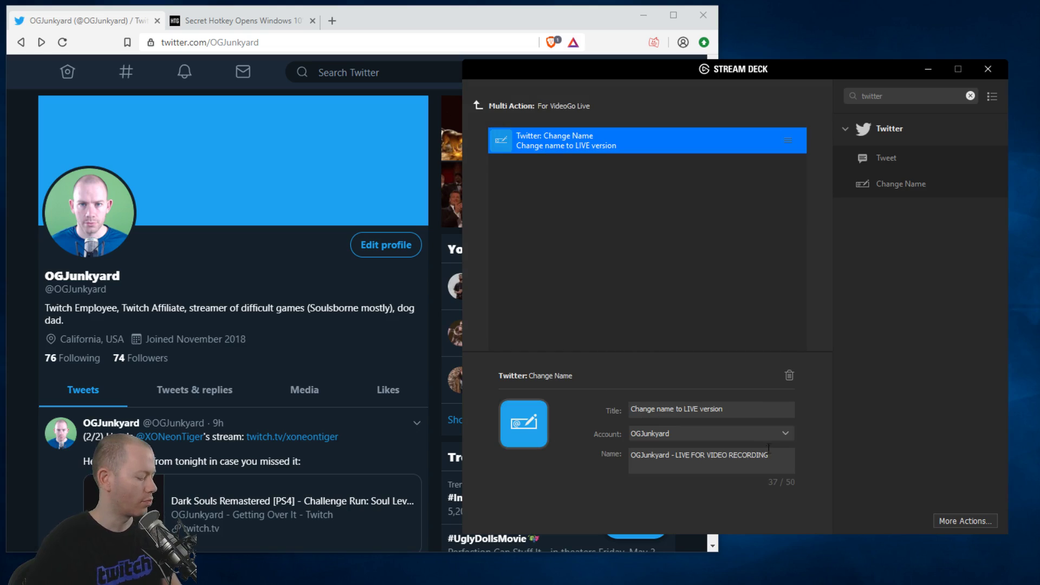
Step: Try sample emojis in the Name field with the emoji picker, then clear them
key("super+period")
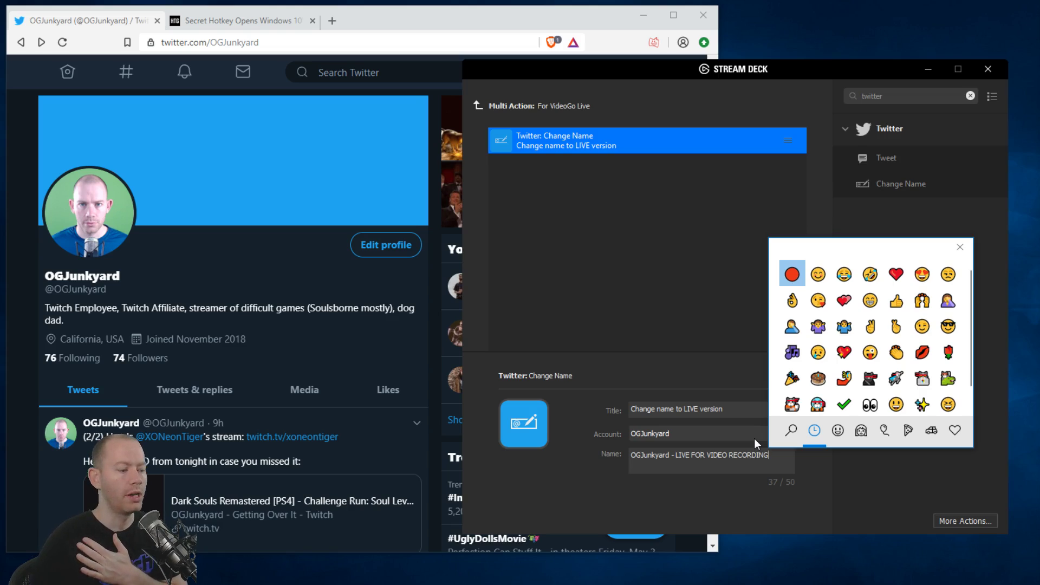
left_click(792, 274)
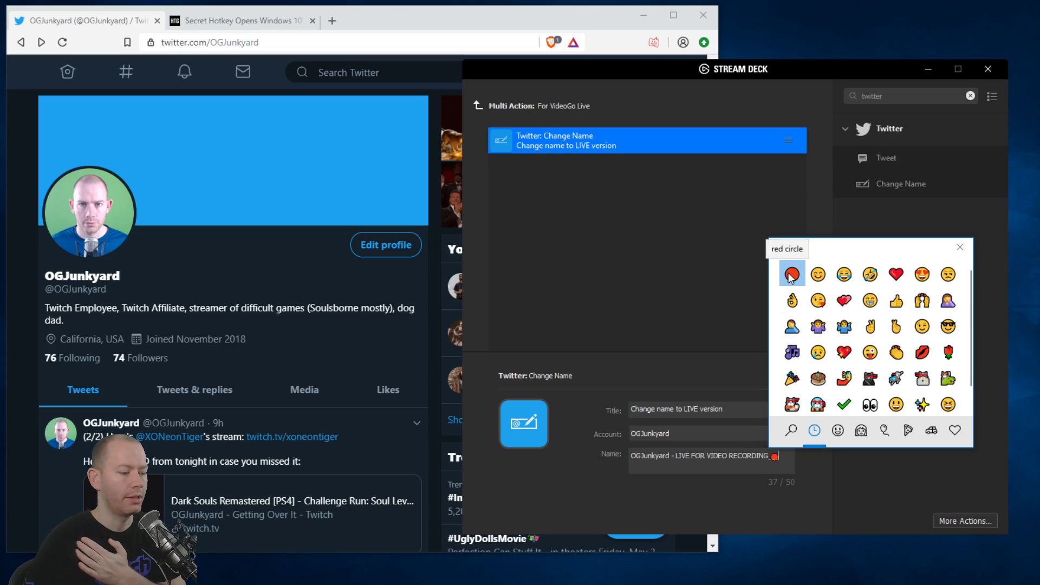
left_click(818, 274)
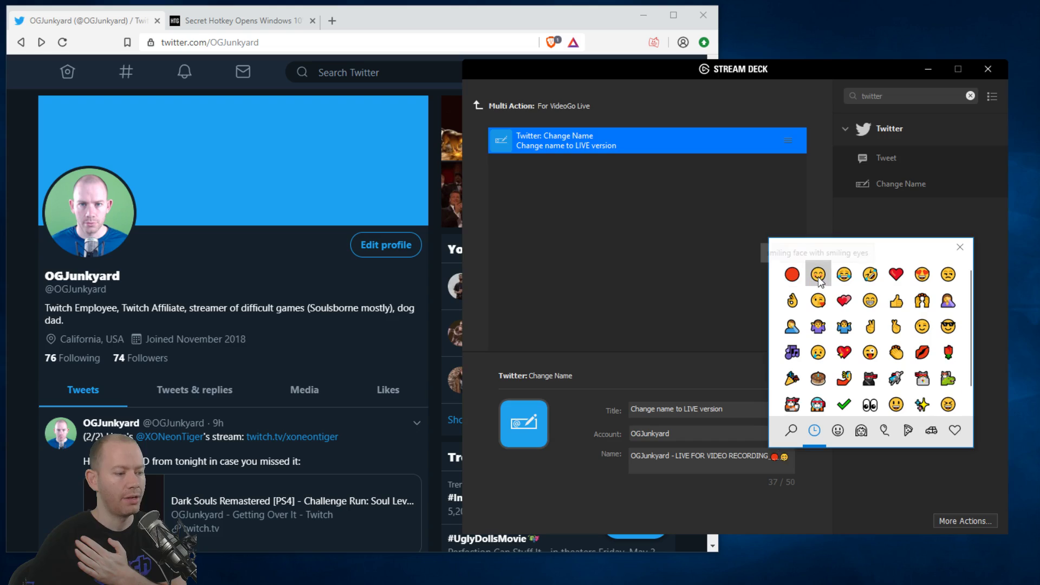
left_click(869, 275)
left_click(843, 300)
left_click(895, 351)
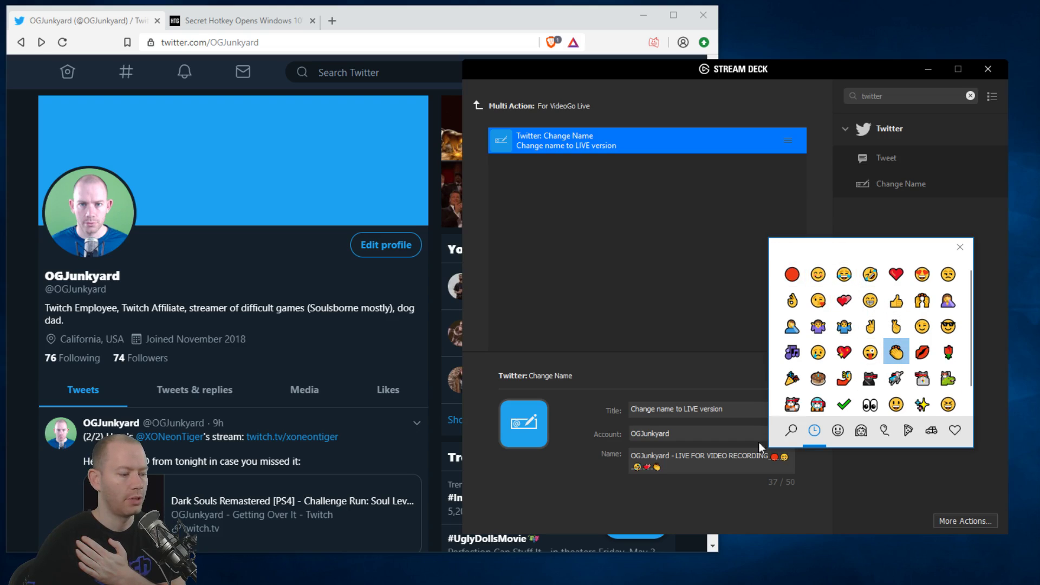
left_click(722, 467)
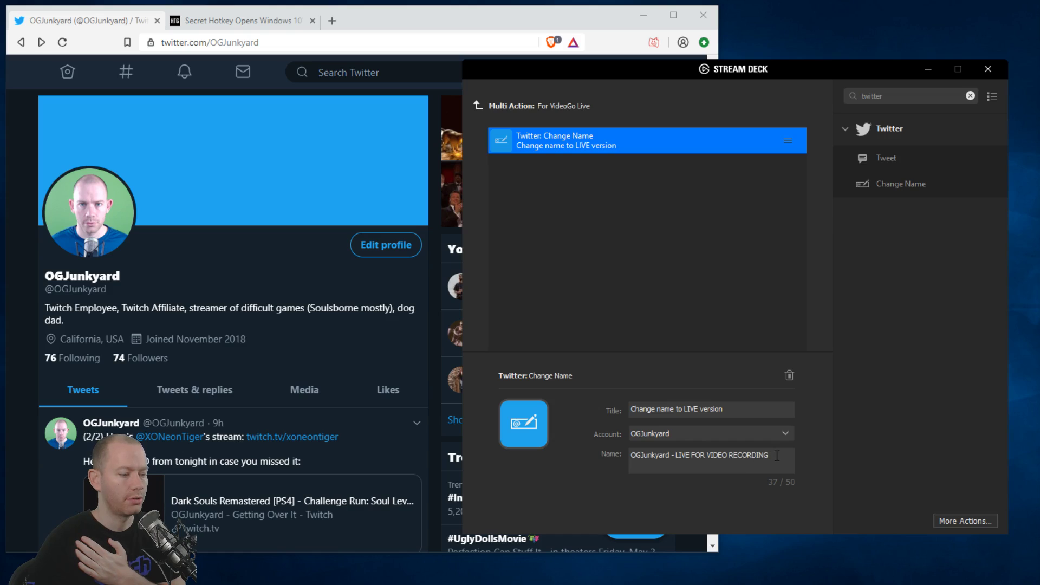
Step: Append three red-circle emojis after '- LIVE FOR VIDEO RECORDING' in the name (43/50 characters)
key("super+period")
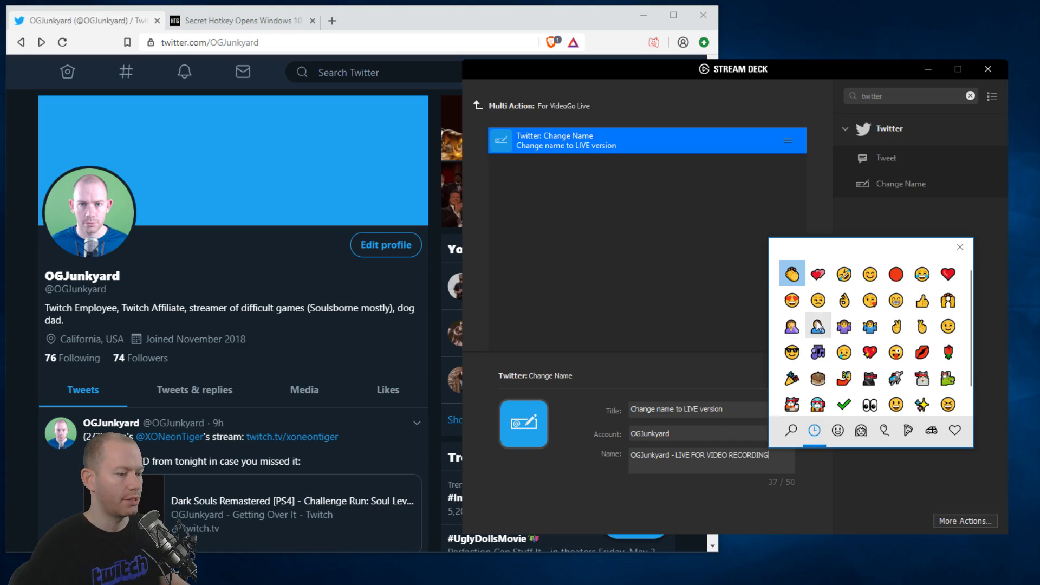
left_click(895, 274)
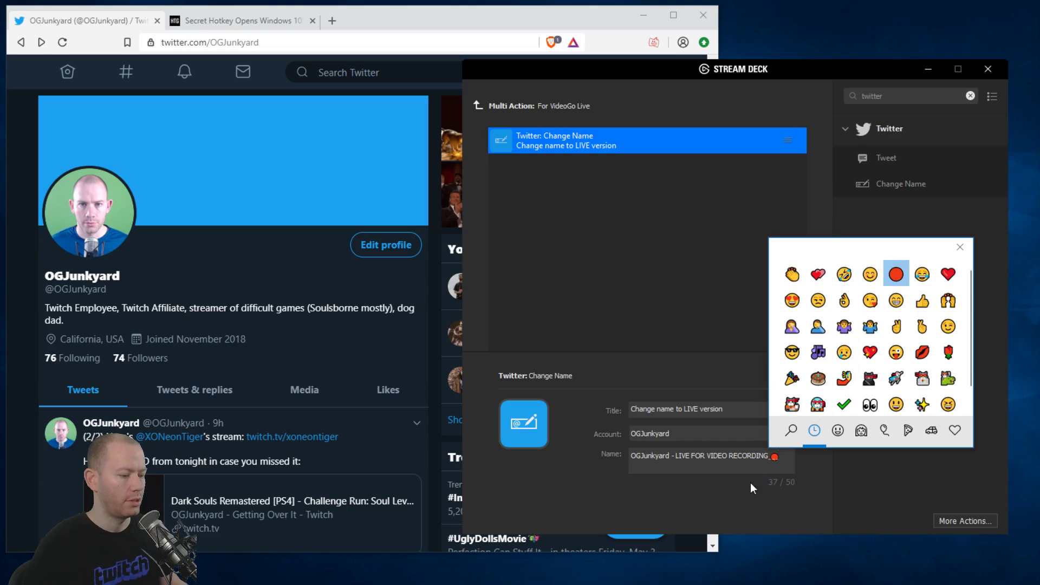
key("Escape")
key("BackSpace")
key("super+period")
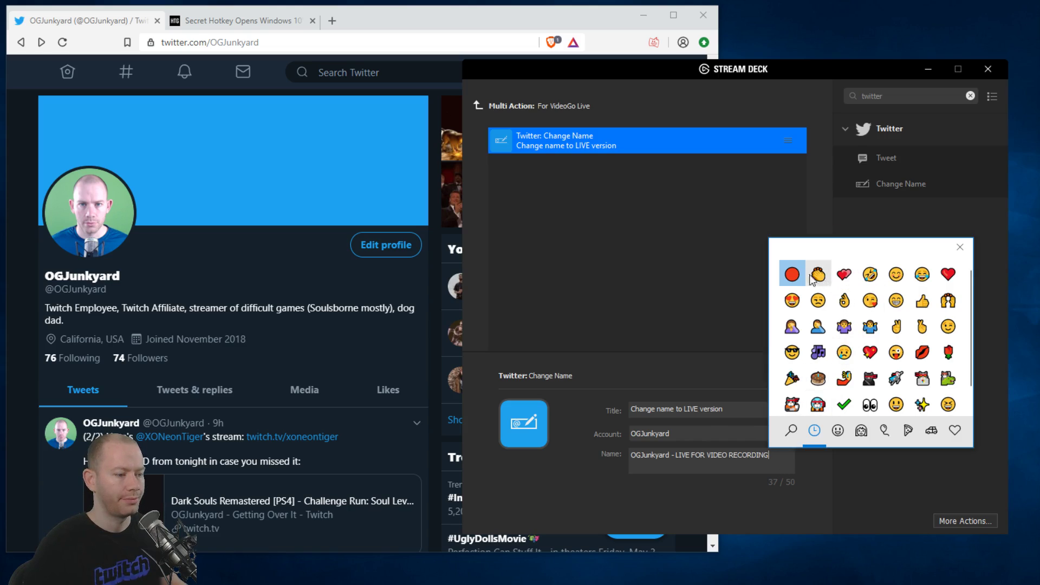
double_click(791, 274)
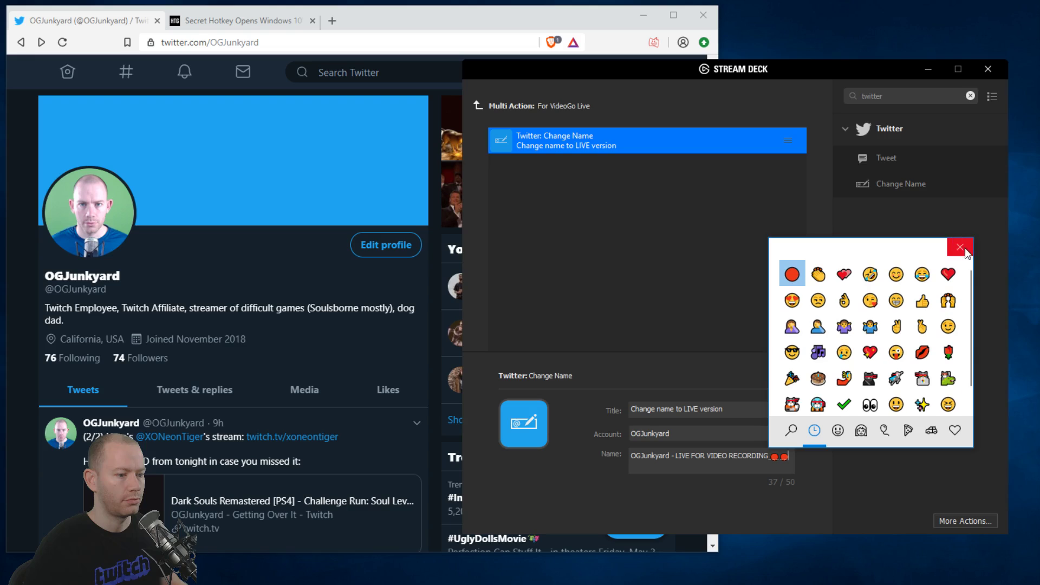
key("Return")
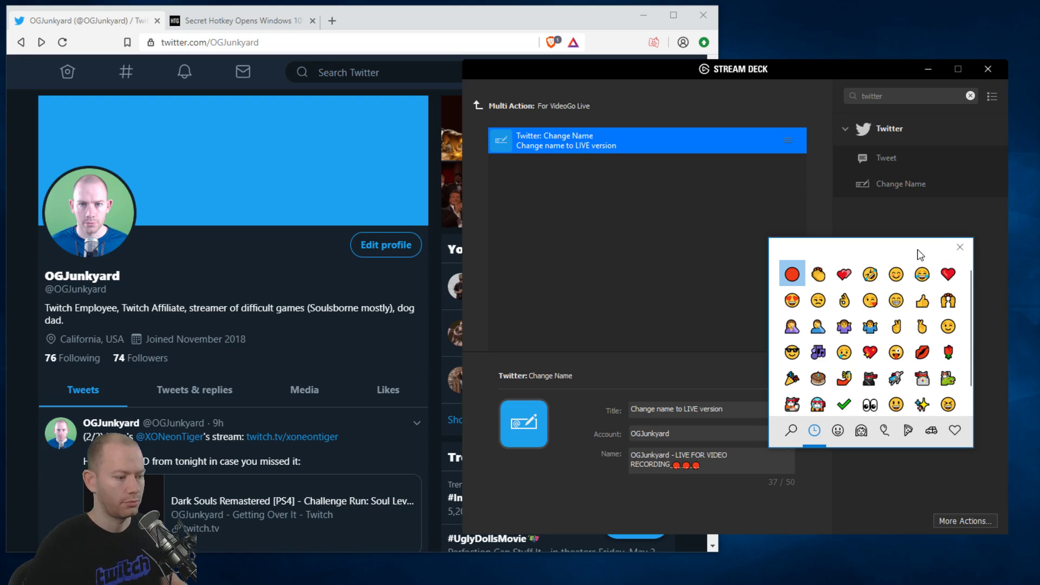
left_click(960, 247)
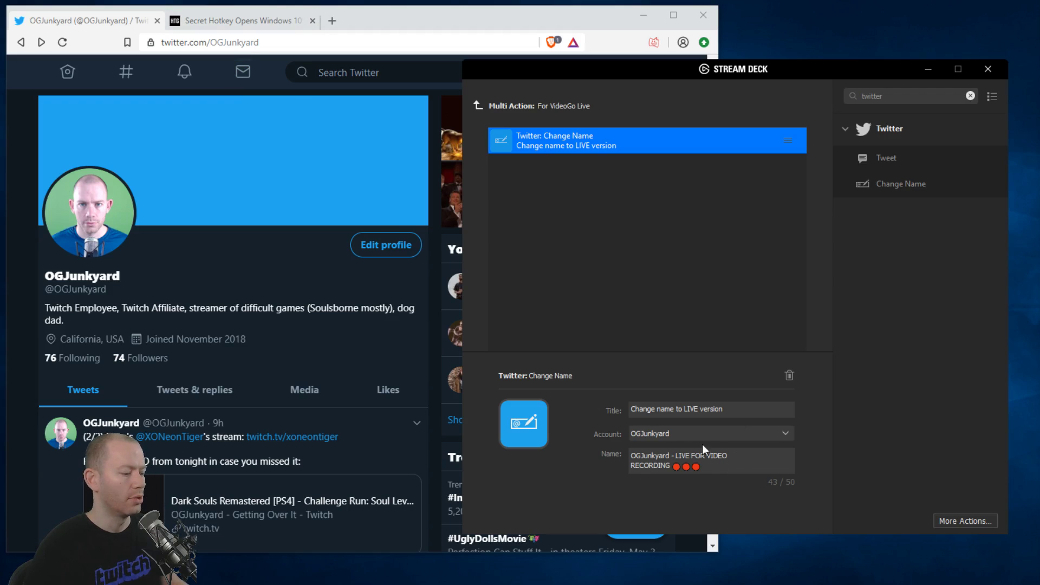
Step: Reload the Twitter profile twice to check the red-circle LIVE display name
left_click(276, 323)
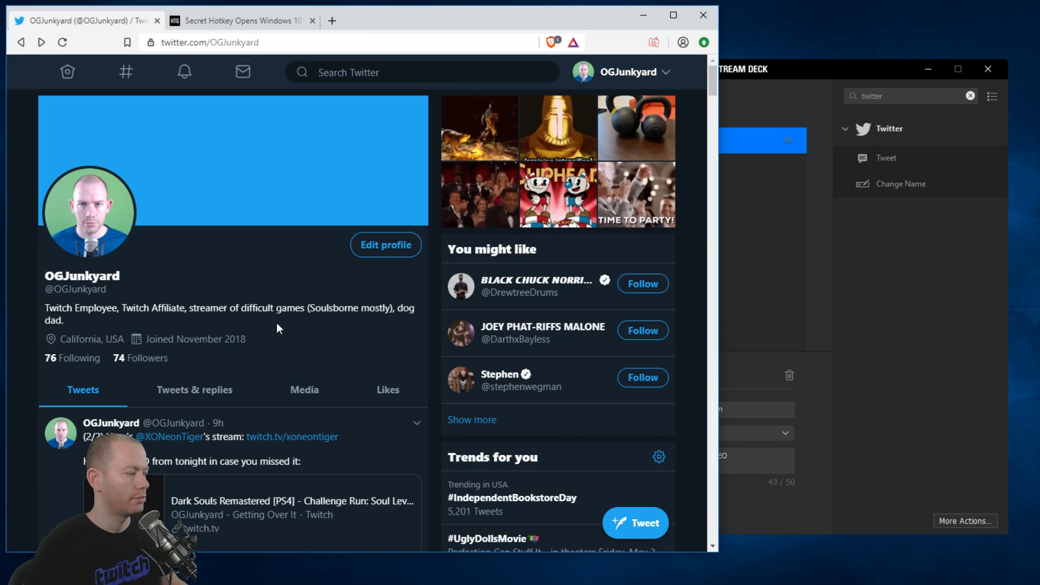
left_click(746, 344)
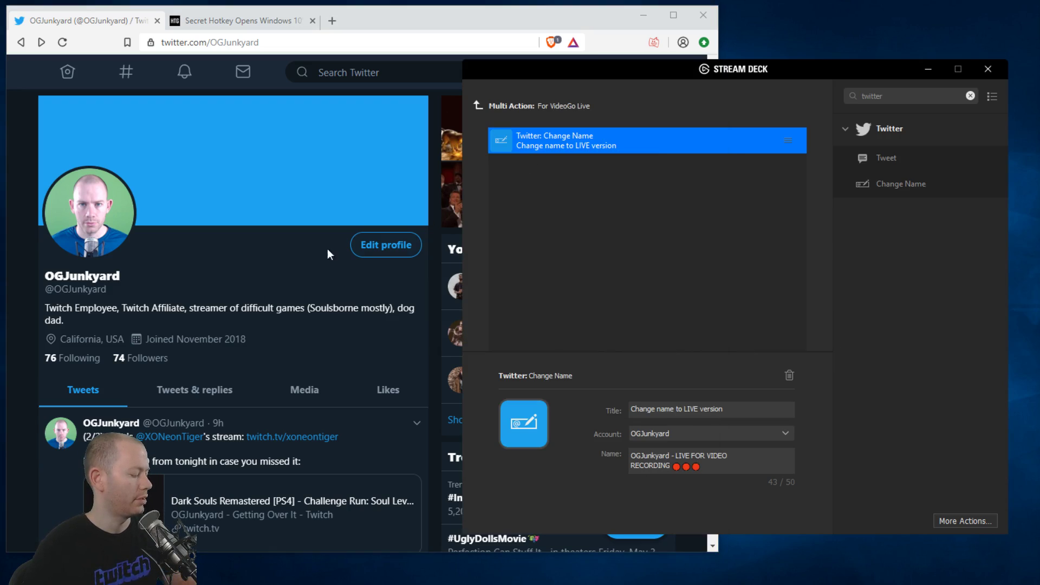
right_click(194, 281)
left_click(215, 325)
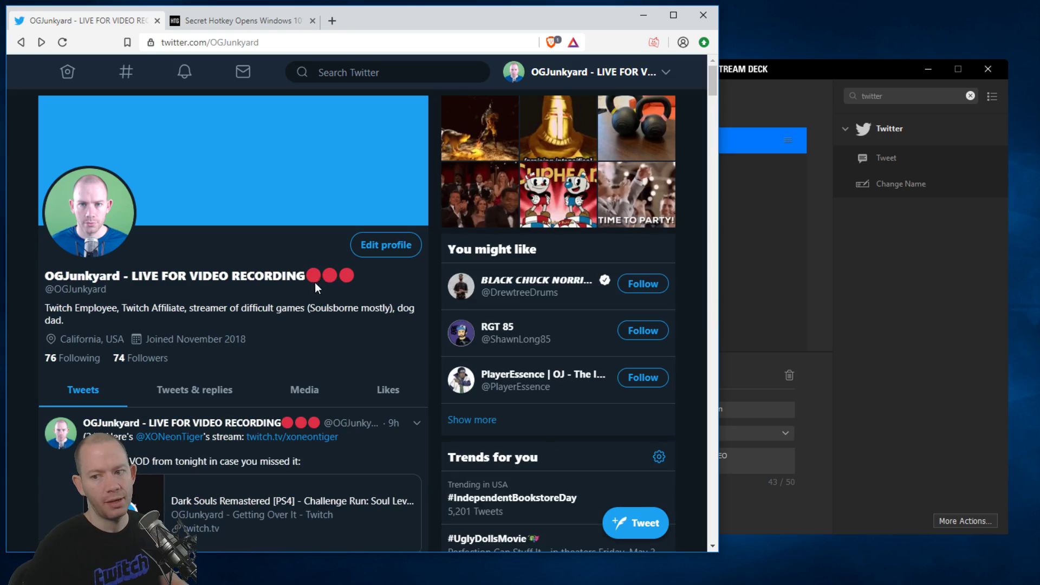
left_click(763, 365)
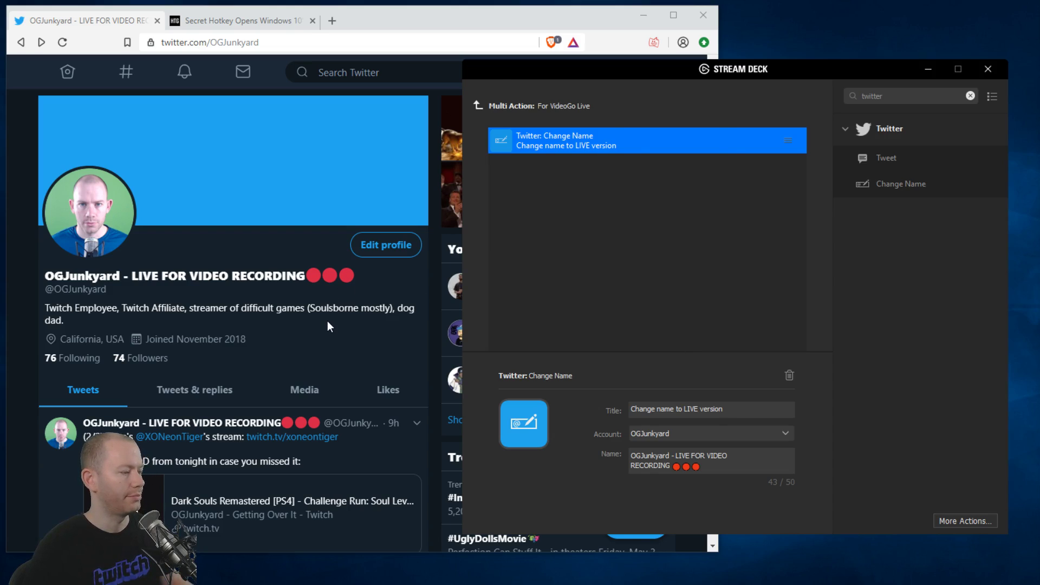
right_click(310, 299)
left_click(343, 340)
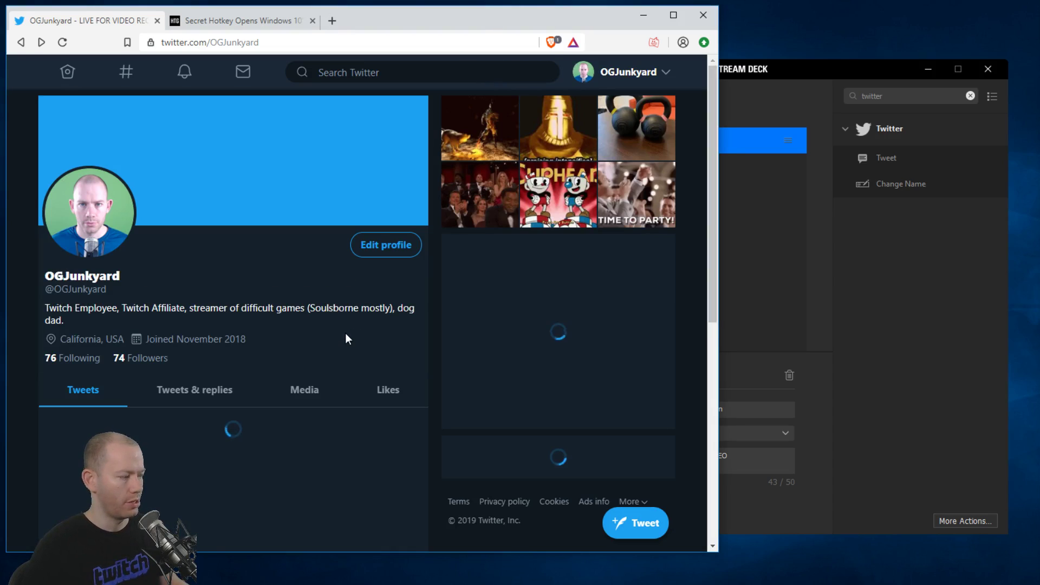
Step: Glance at the How-To Geek emoji-picker article tab, then return to the name settings
left_click(879, 282)
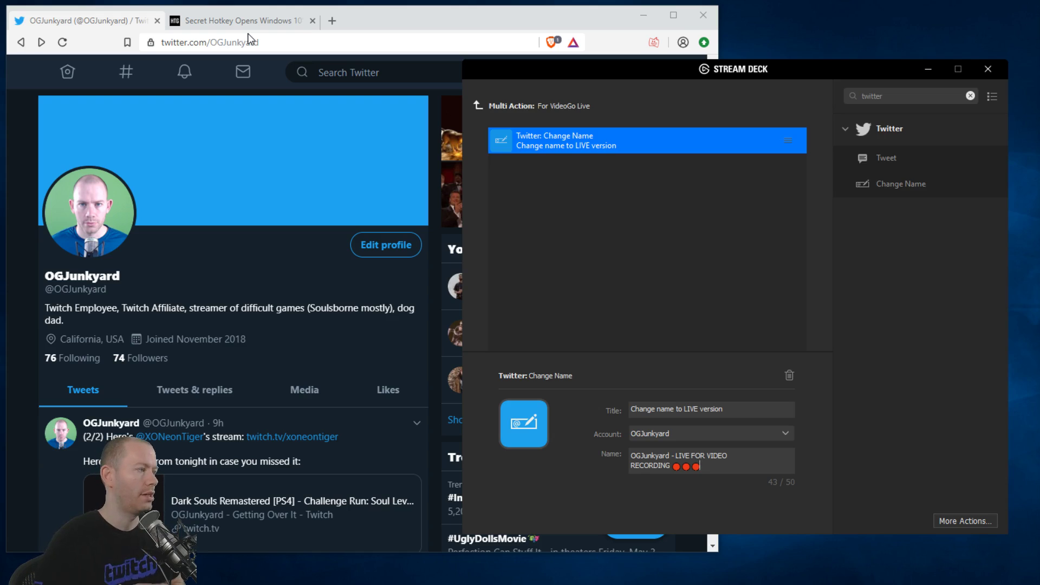
left_click(332, 21)
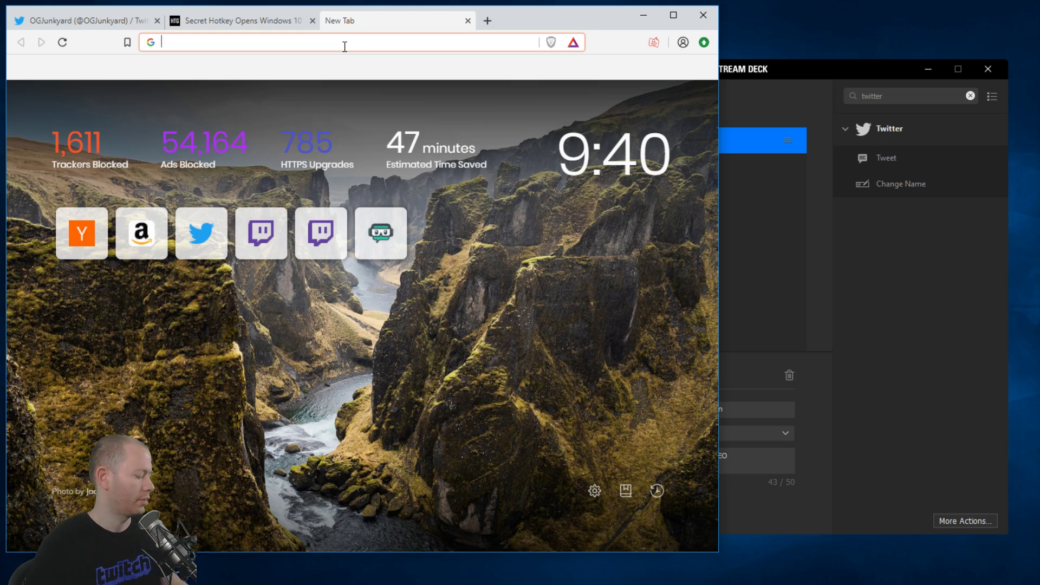
left_click(276, 22)
left_click(847, 334)
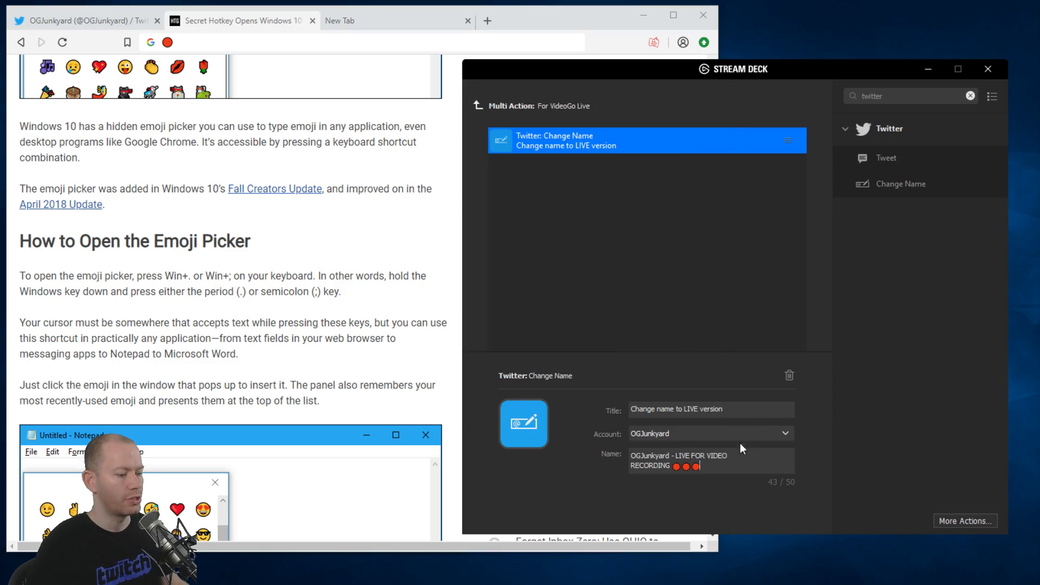
Step: Append a fourth red-circle emoji to the live display name, reaching 45/50 characters
key("super+period")
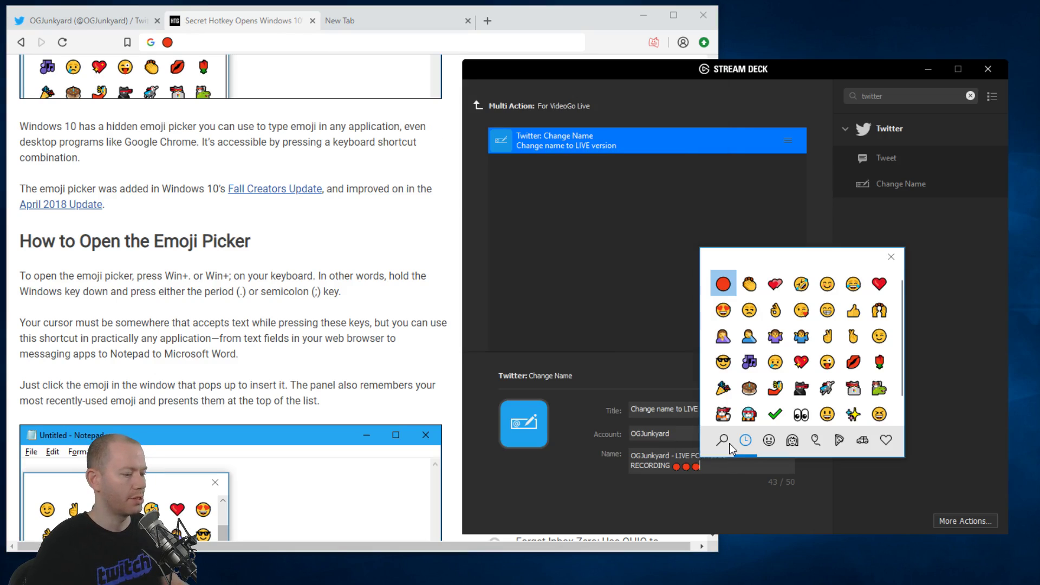
left_click(722, 283)
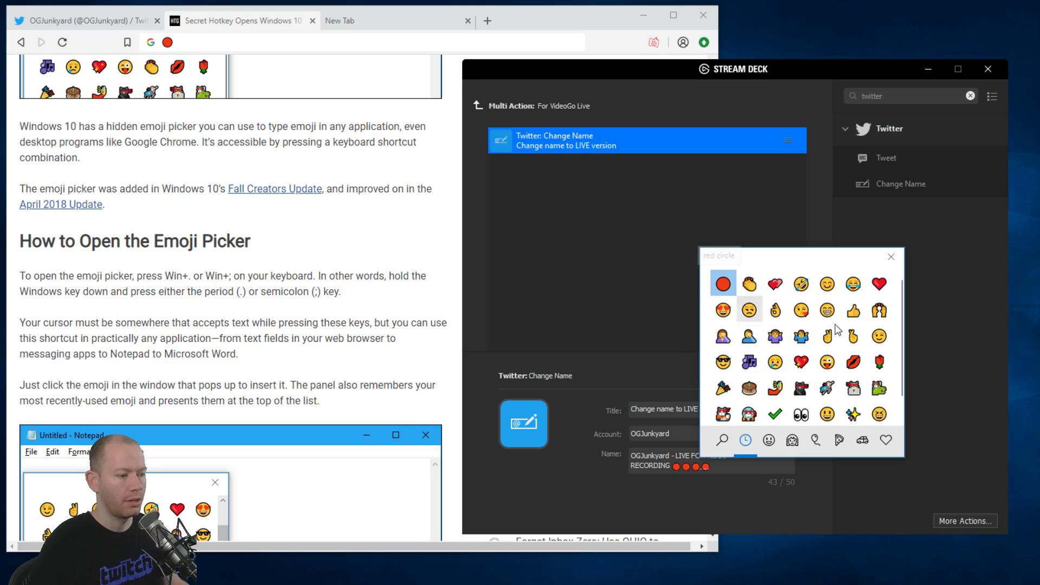
left_click(891, 256)
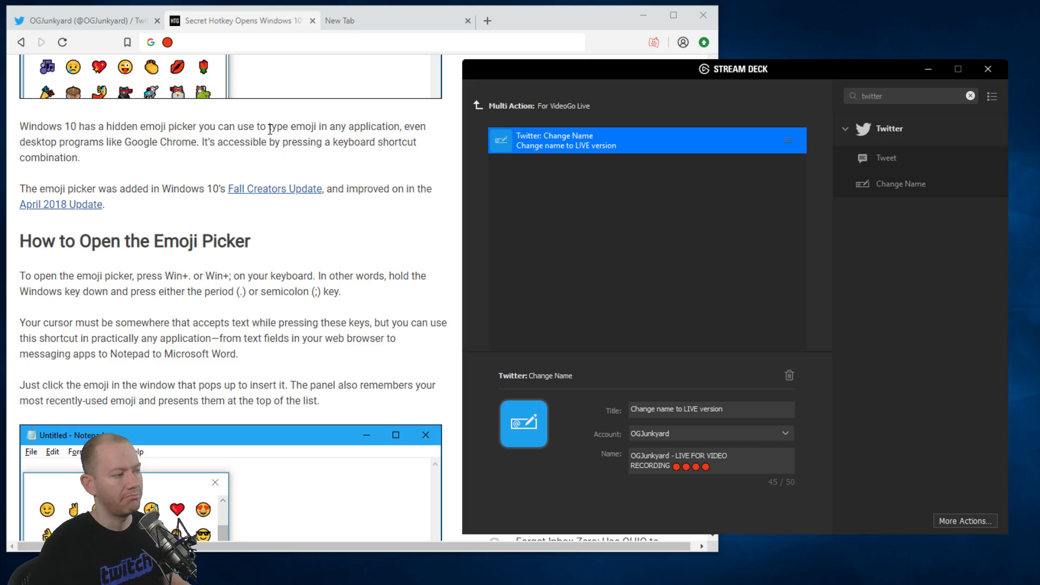
left_click(326, 249)
scroll(327, 249, "up", 5)
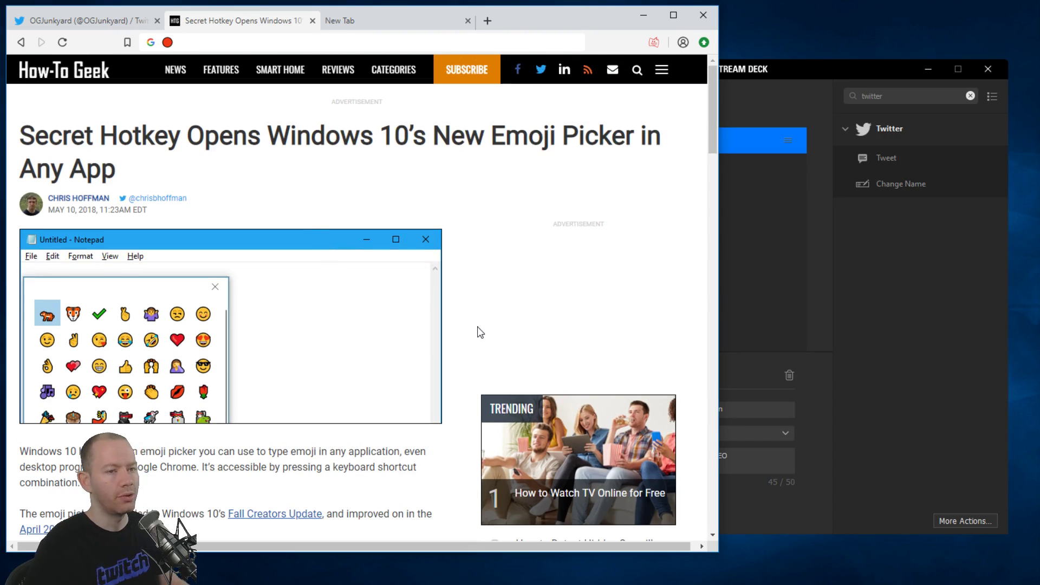
Step: Scroll the emoji-picker article, then switch the browser to the Twitter profile tab
scroll(439, 360, "down", 5)
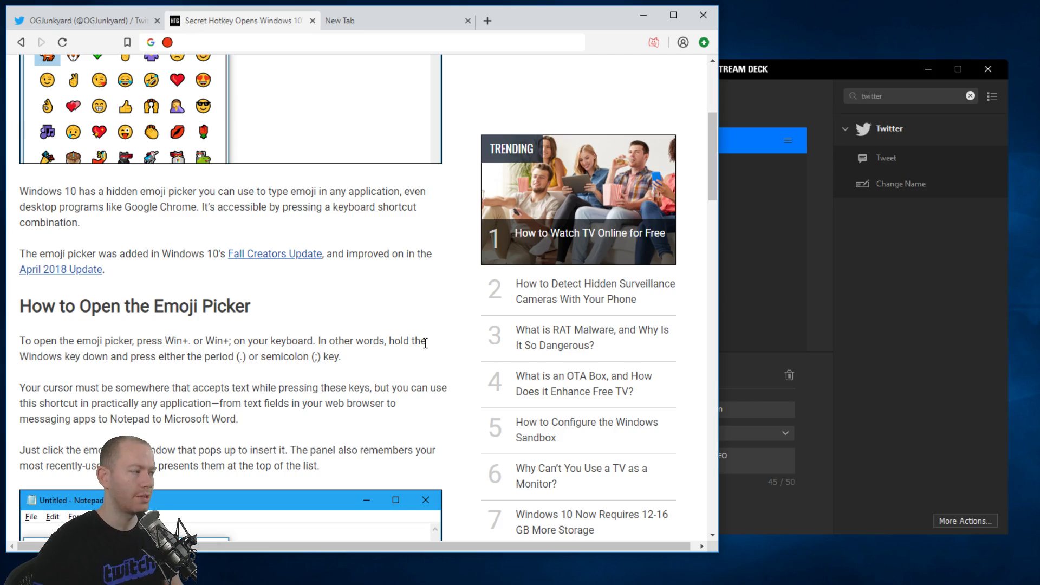
left_click(840, 322)
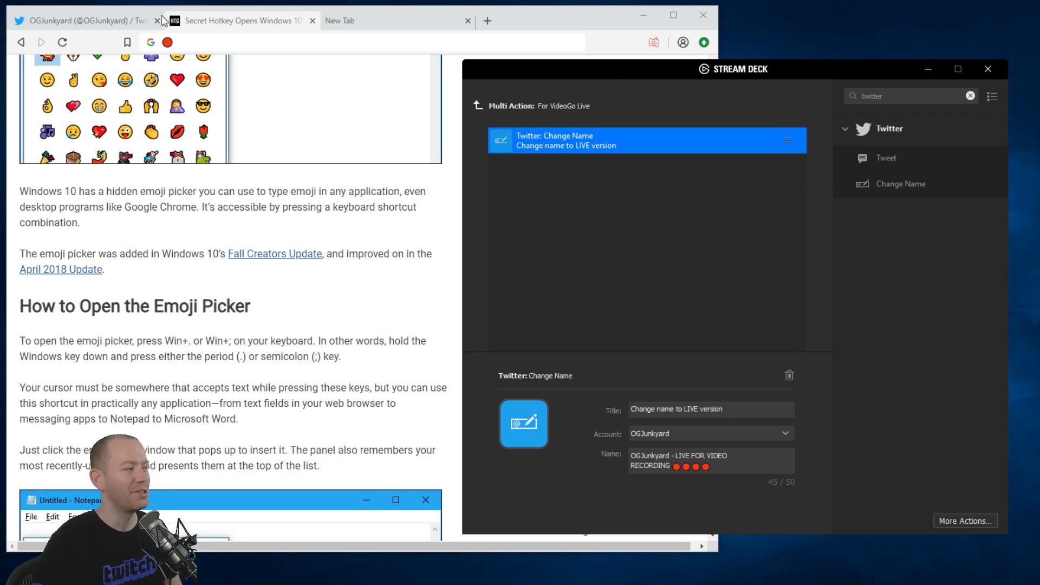
left_click(98, 28)
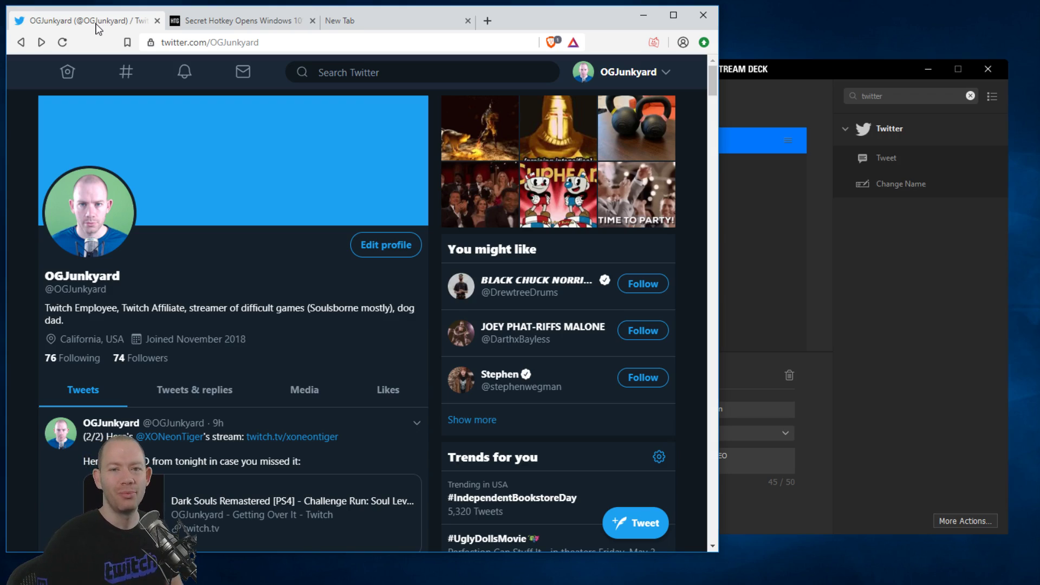